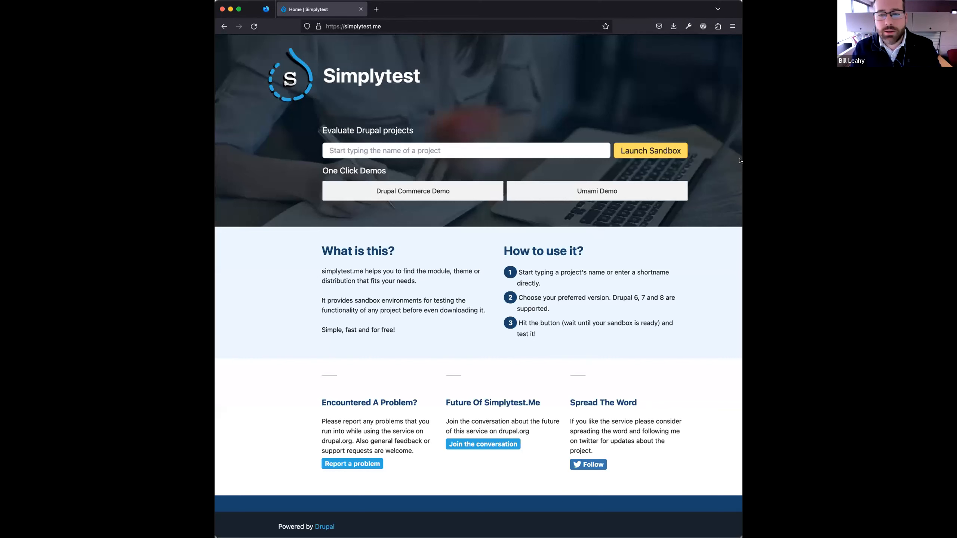
- Widen the browser window and launch a Simplytest sandbox for Drupal core version 9.5.3 (9.x)
left_click_drag(743, 165, 920, 165)
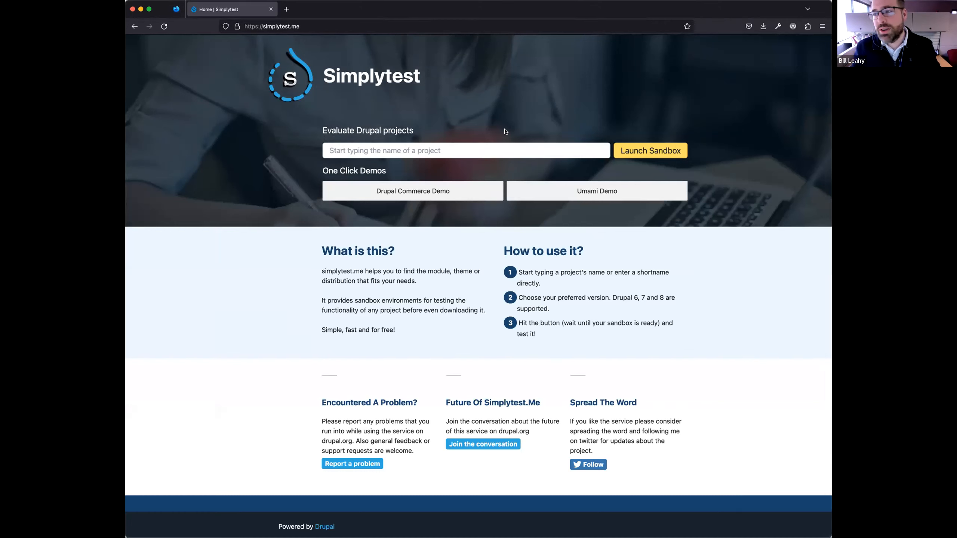
left_click(486, 149)
type("Drupal core")
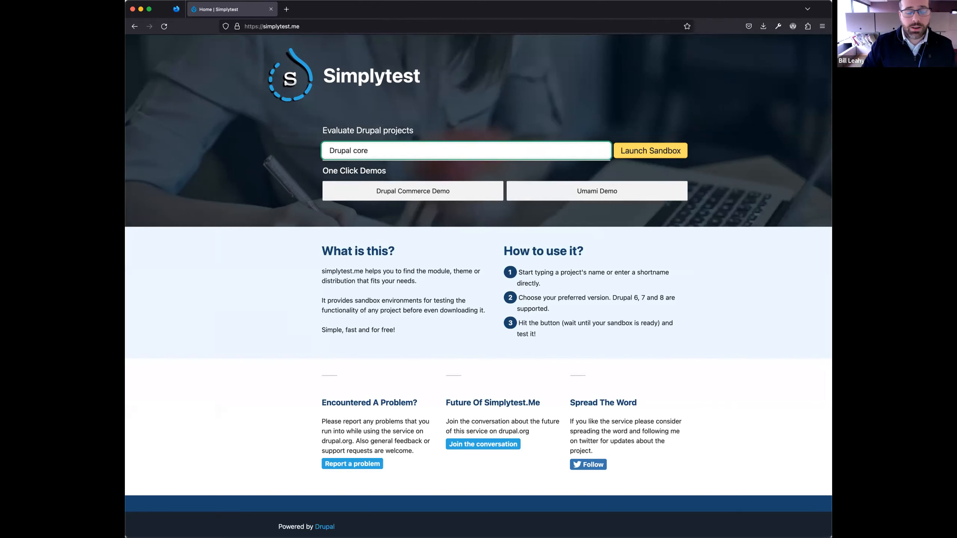
left_click(455, 172)
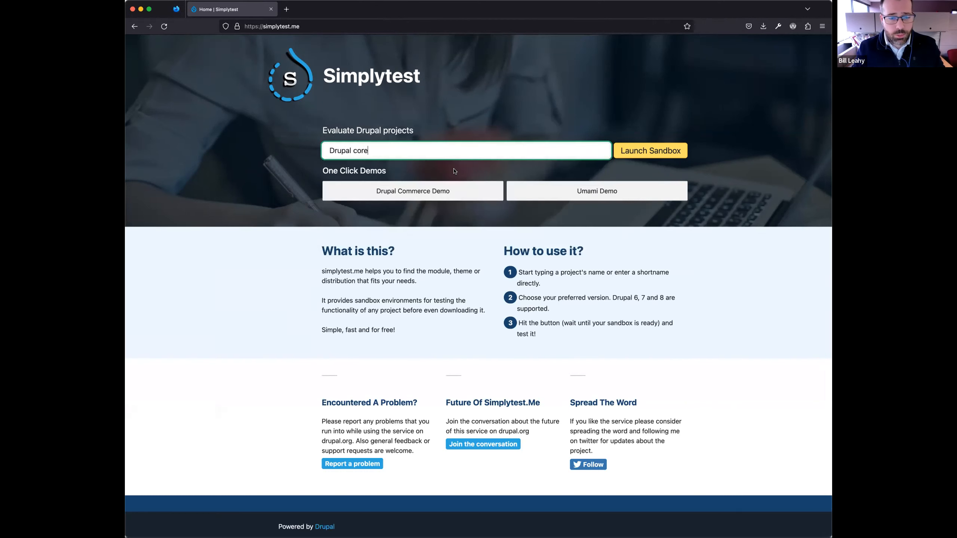
left_click(605, 154)
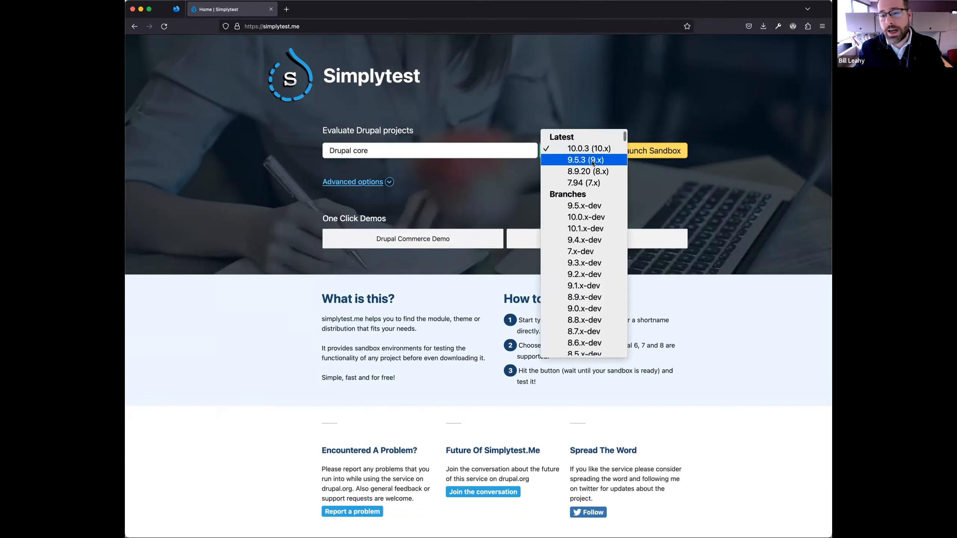
left_click(596, 160)
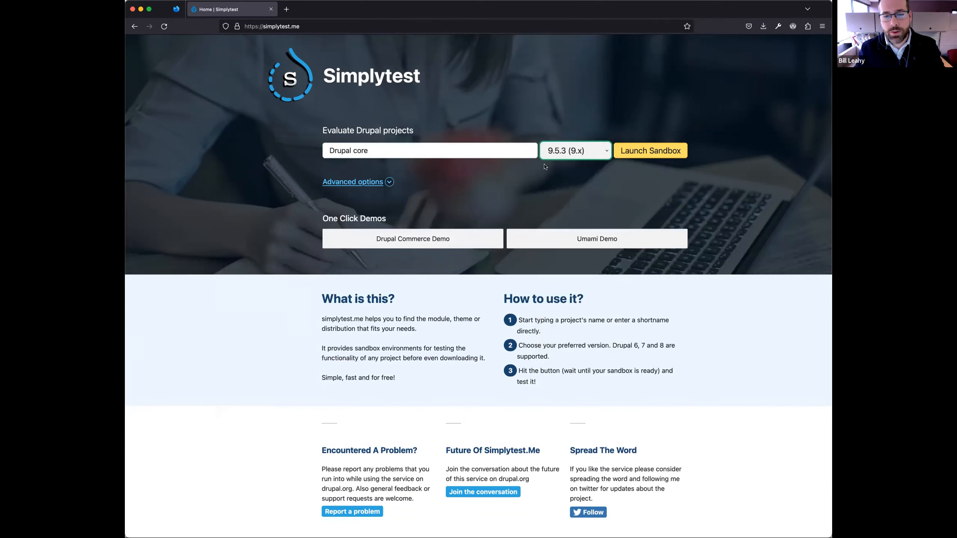
left_click(649, 154)
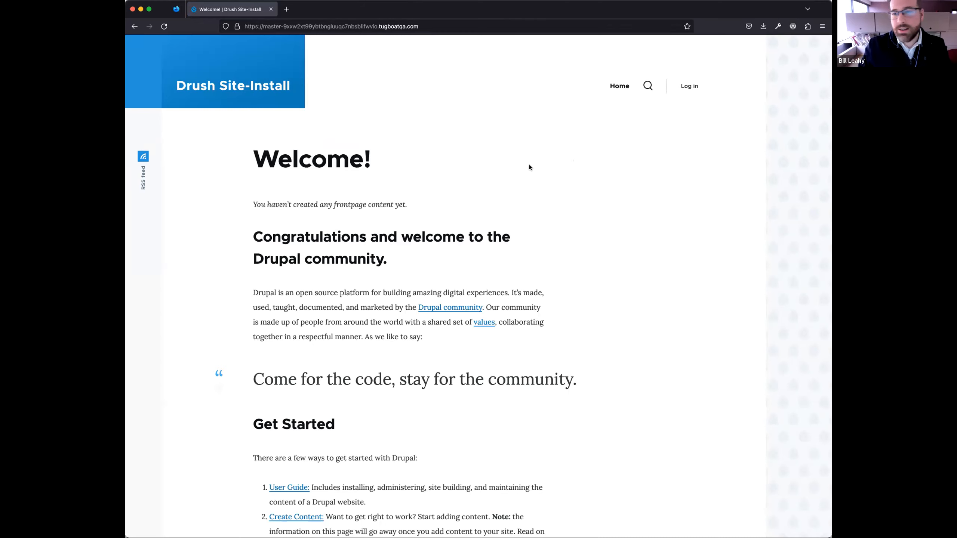
- Log in to the sandbox site as admin with the account password, and set the browser to never save this login
left_click(688, 86)
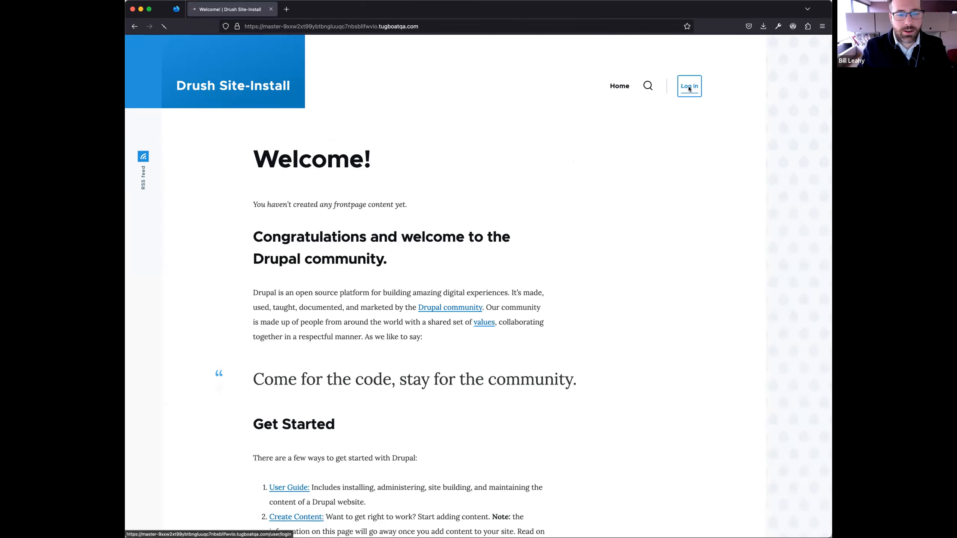
type("admin")
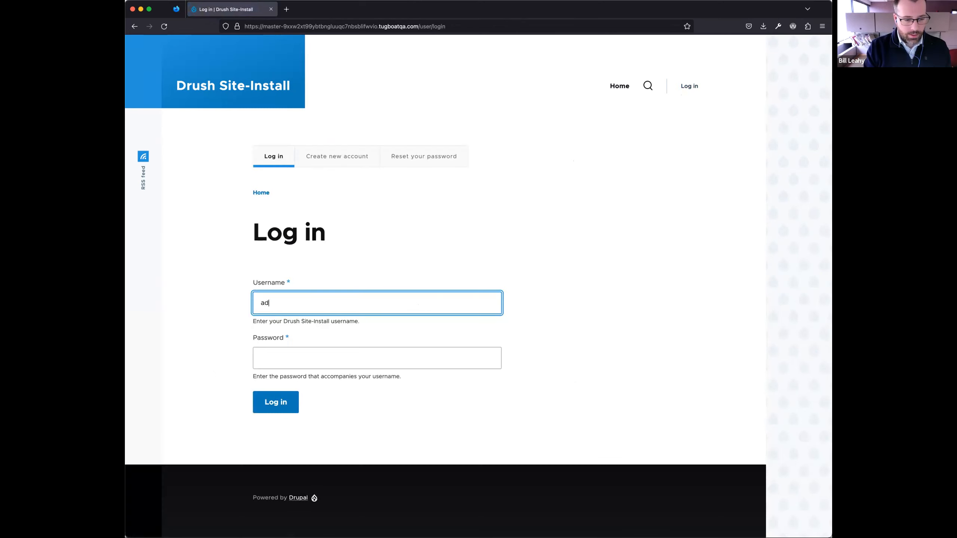
key("Tab")
type("admin")
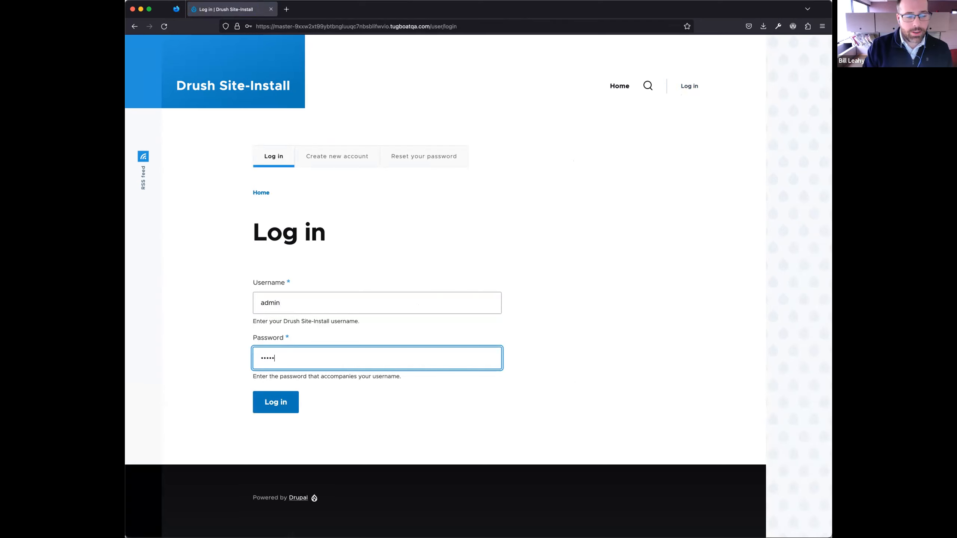
key("Return")
left_click(365, 135)
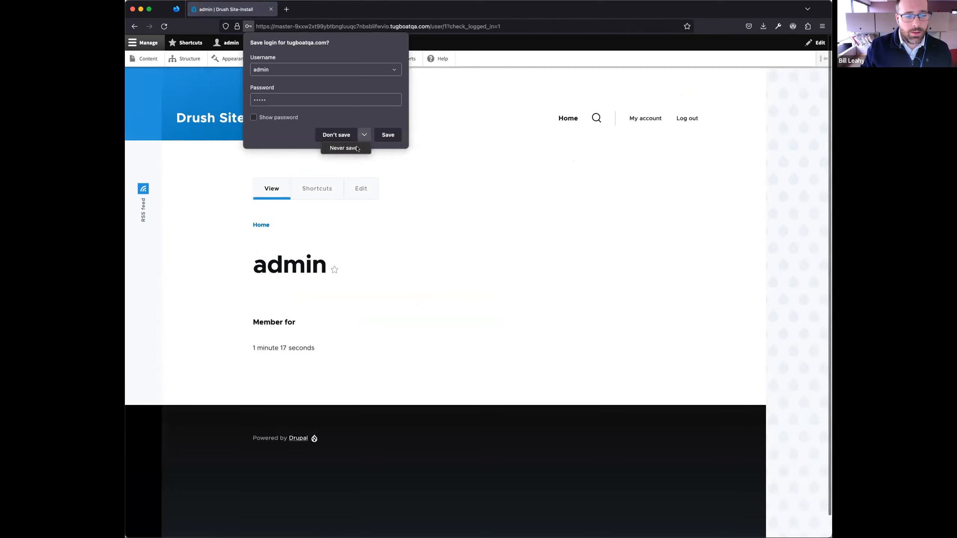
left_click(357, 148)
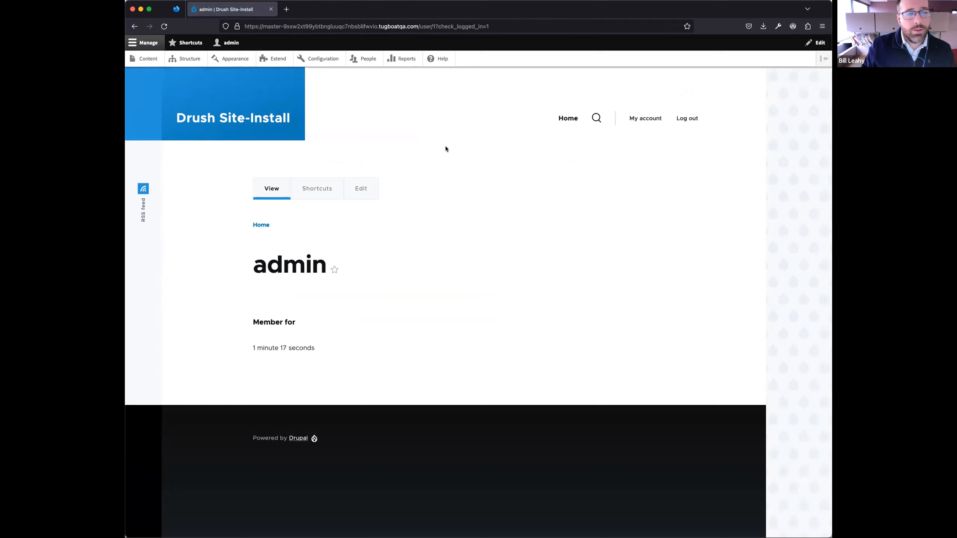
- Filter the site's modules by "book" and install the core Book module
left_click(276, 59)
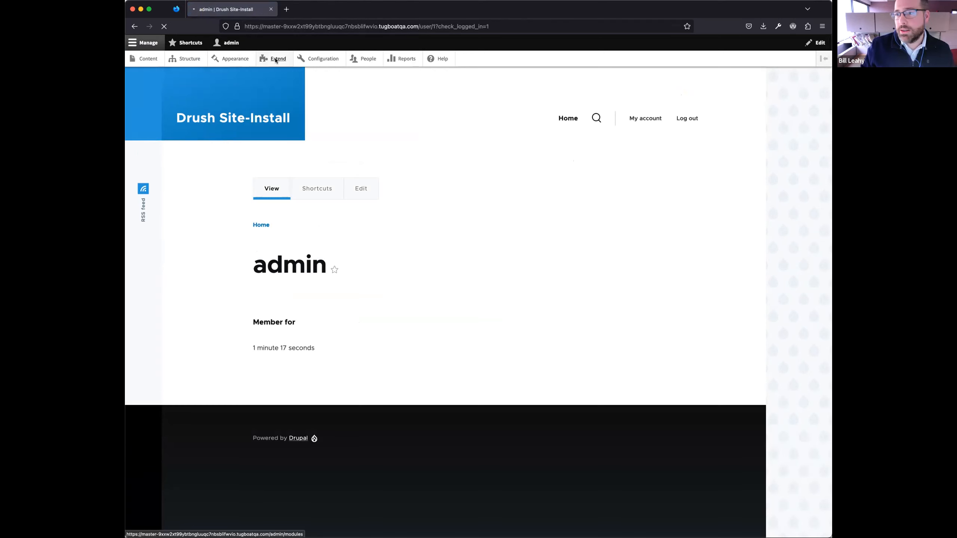
left_click(227, 293)
type("book")
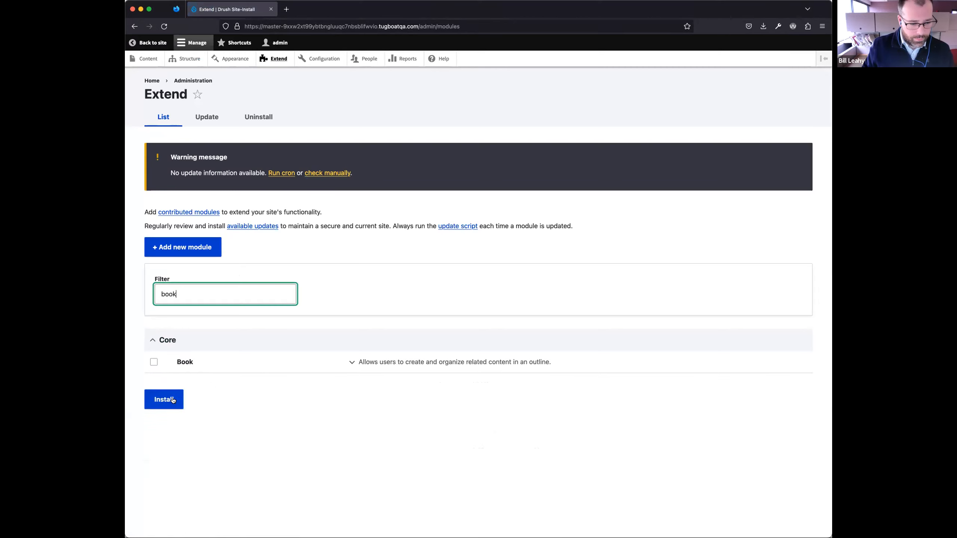
left_click(154, 363)
left_click(164, 399)
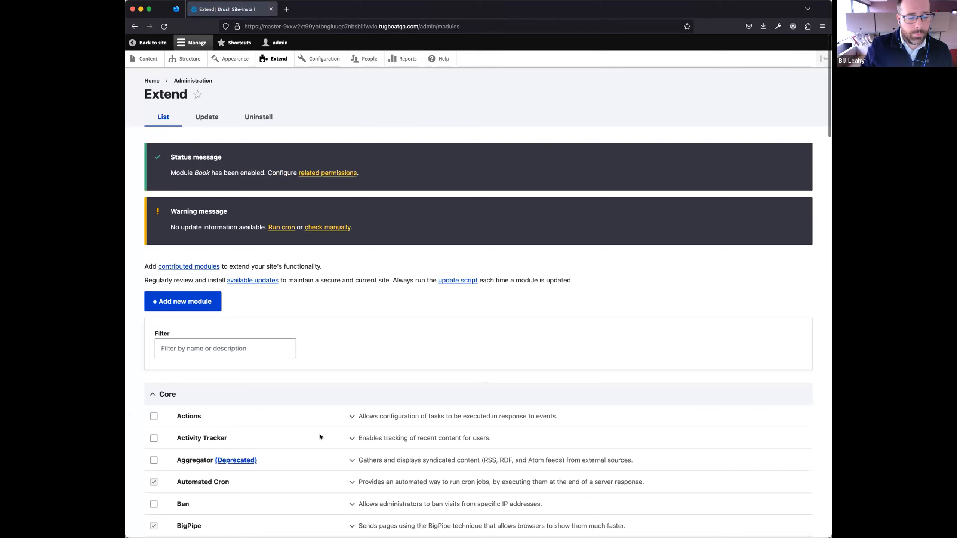
scroll(392, 335, "down", 2)
scroll(349, 325, "up", 3)
- Start a new Book page content item and give it the title "Book Title"
left_click(156, 60)
left_click(174, 150)
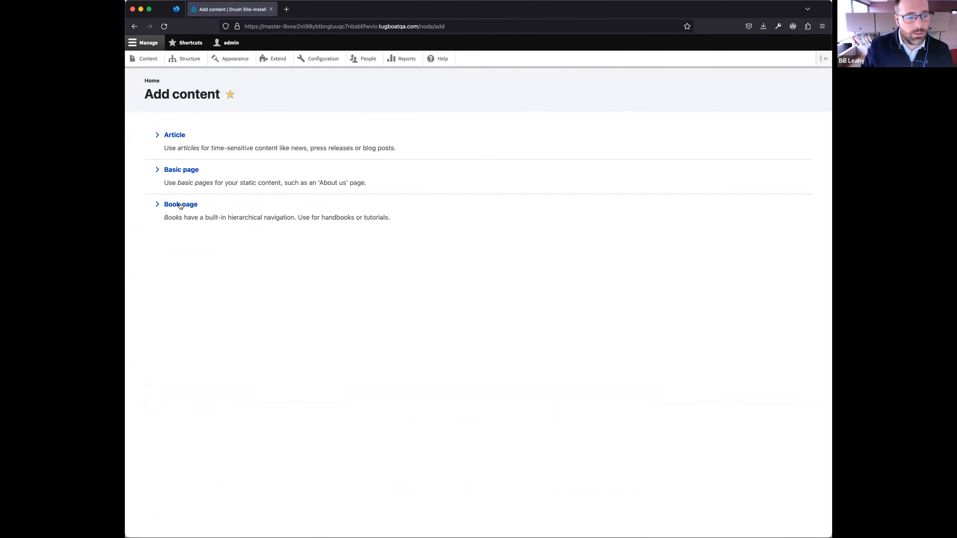
left_click(180, 205)
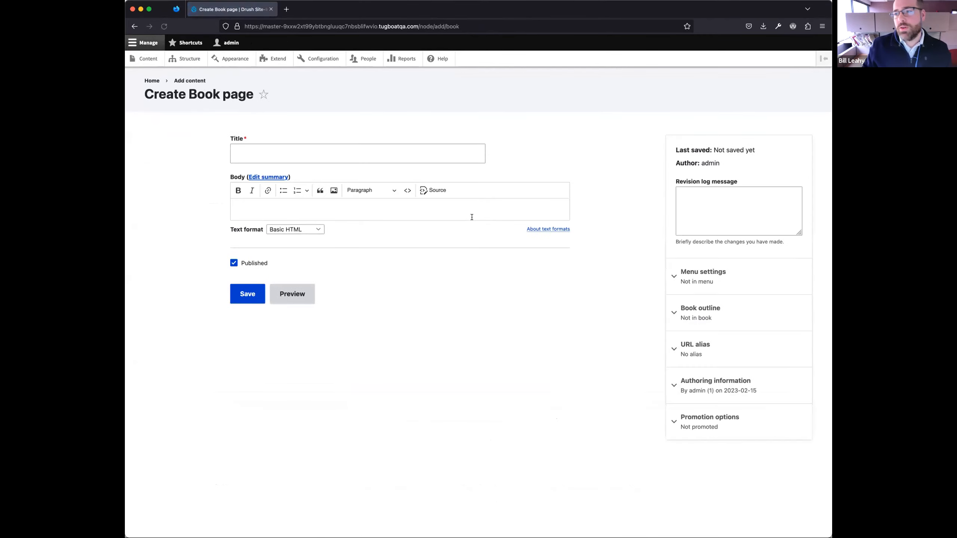
left_click(285, 149)
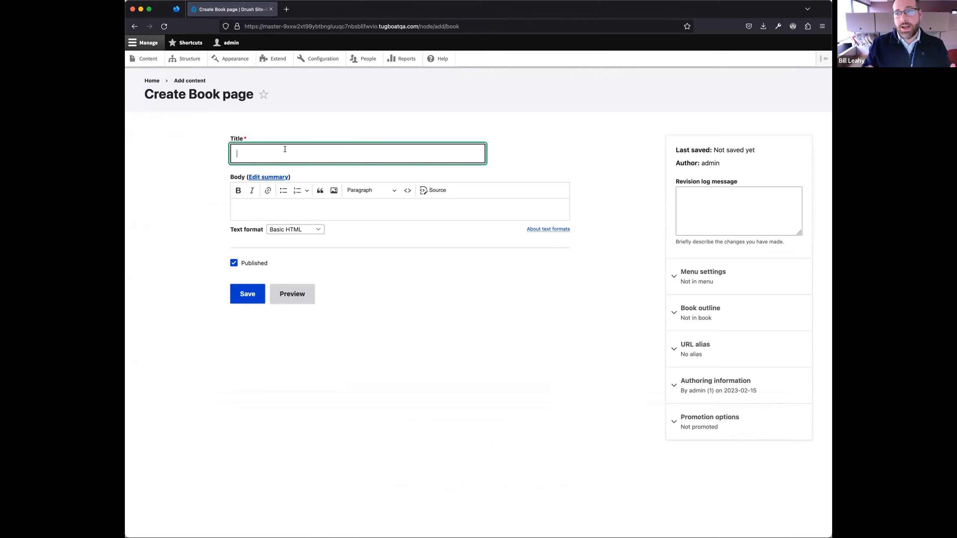
type("Book")
type("Title")
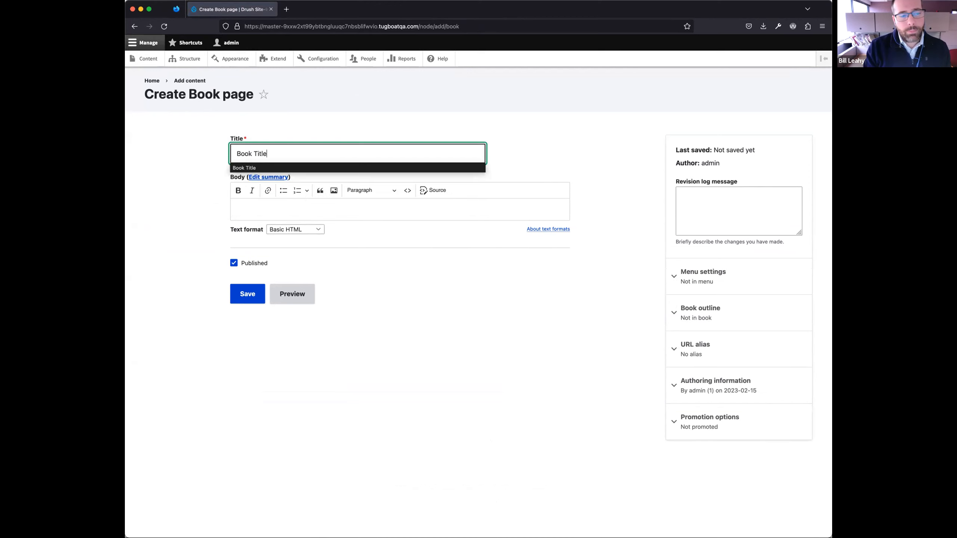
- Enter "Here's my books title!" as the body text of the book page
left_click(274, 212)
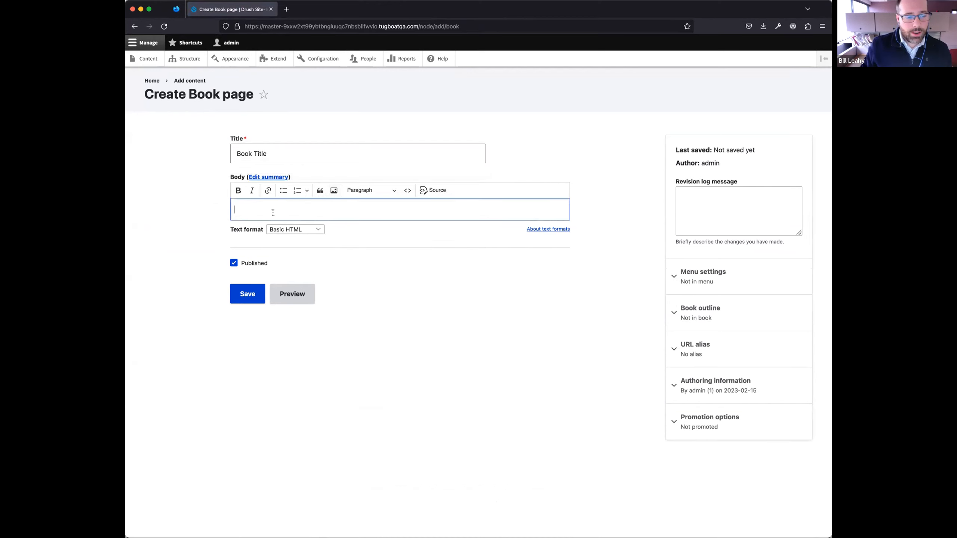
type("Here' smy")
key("BackSpace")
key("BackSpace")
key("BackSpace")
type("s my books title!")
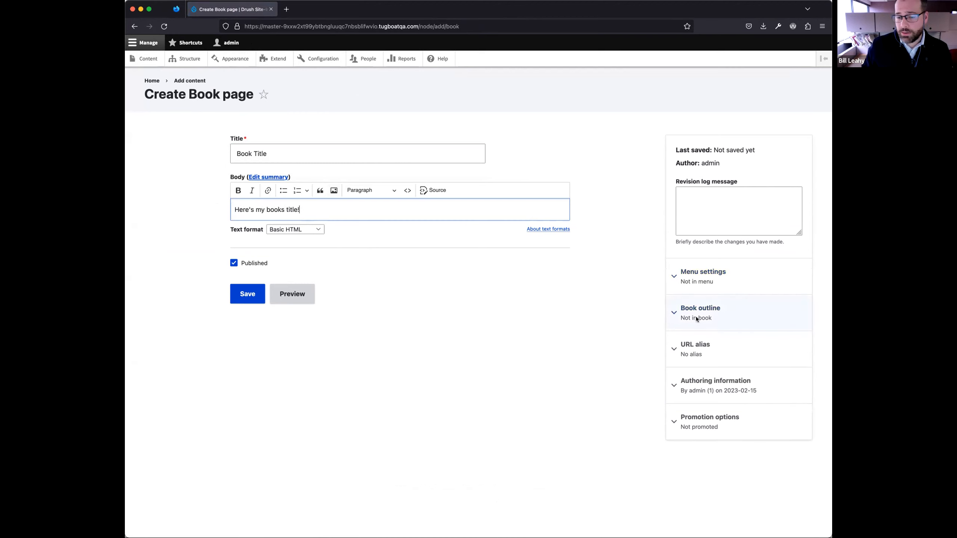
- Set the page's book outline to create a new book and save the page
left_click(757, 317)
left_click(735, 360)
left_click(728, 365)
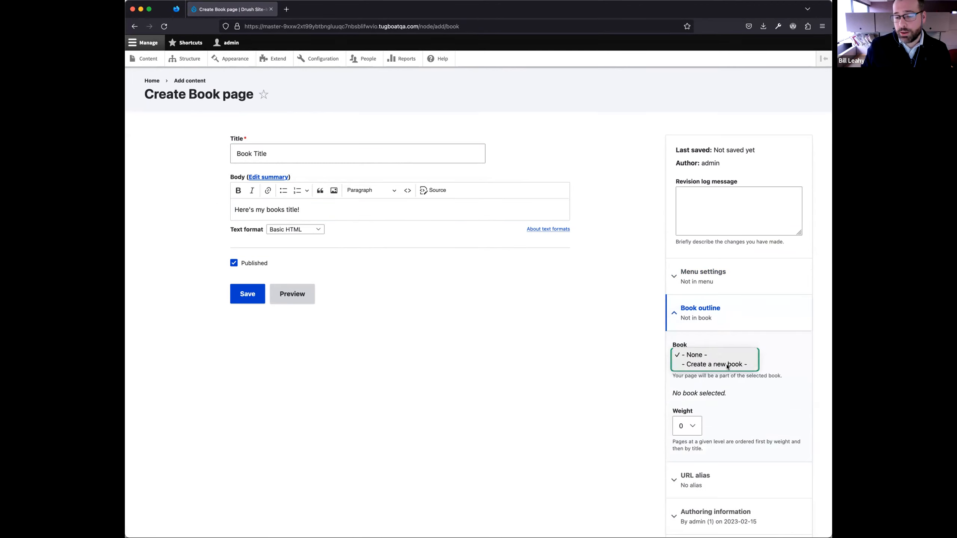
left_click(245, 296)
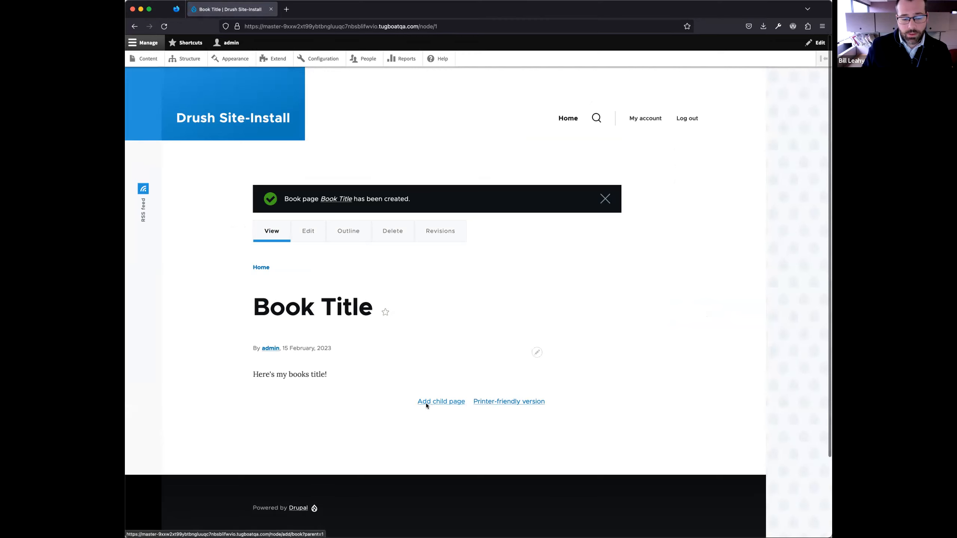
- Add a child page to the book, titled "Chapter 1" with the body "Here's my first chapter!"
left_click(440, 404)
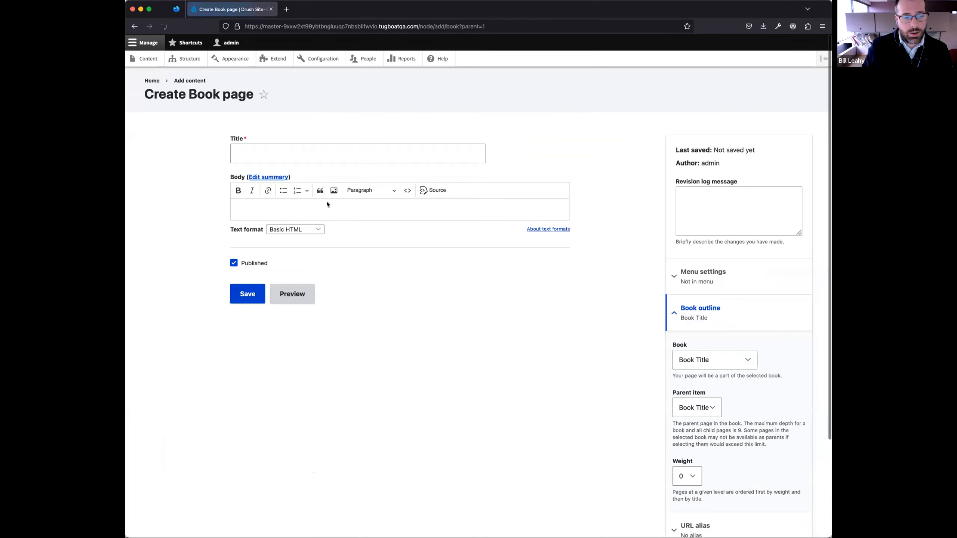
left_click(265, 156)
type("Chapter 1")
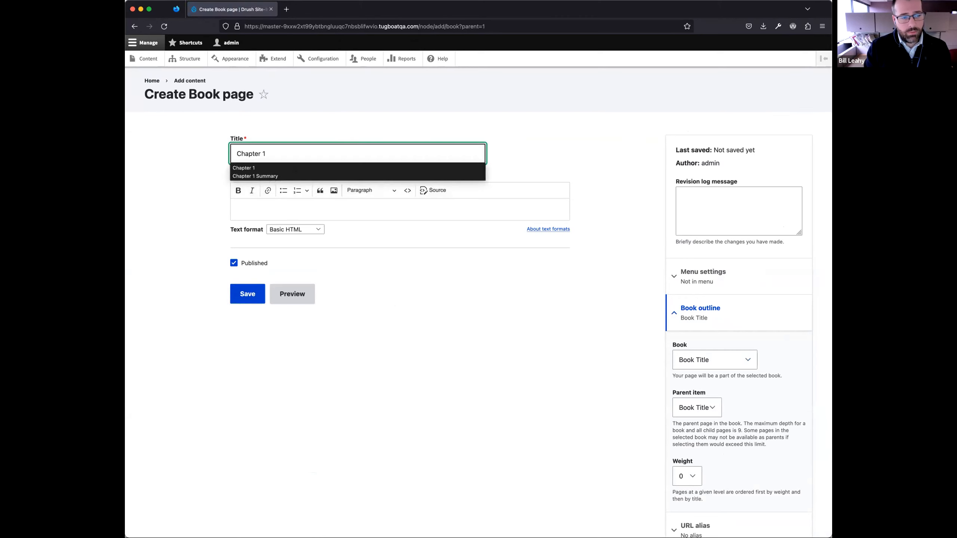
left_click(303, 209)
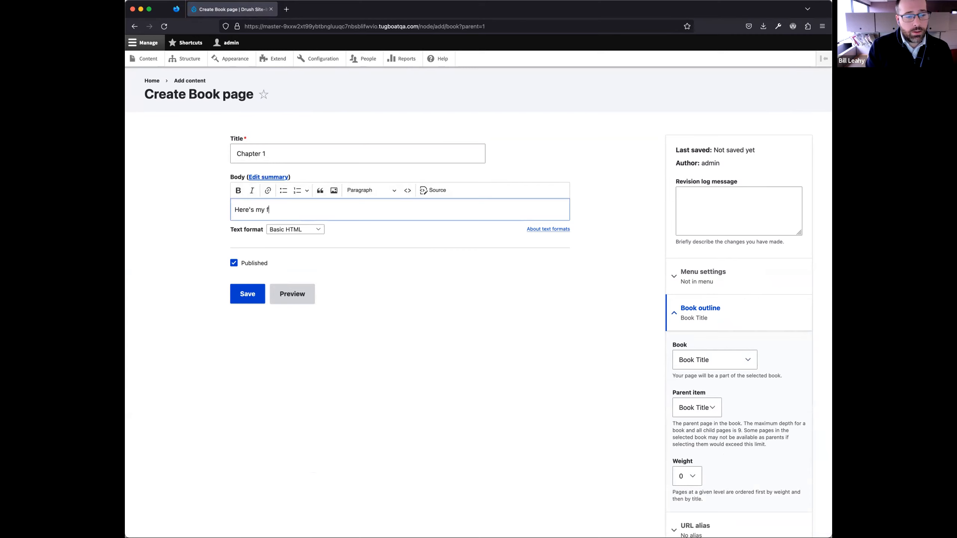
type("Here's my first chapter!")
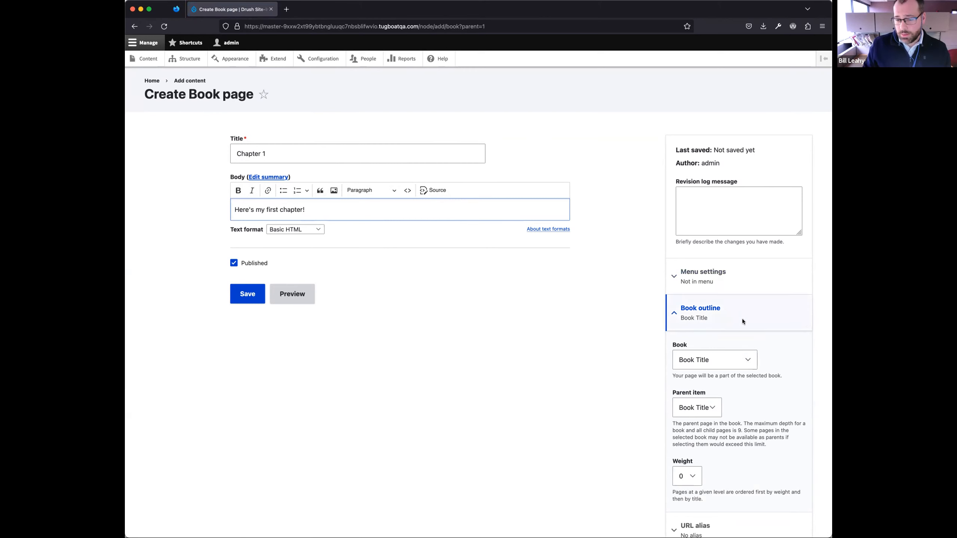
- Keep Book Title as both the book and the parent item in the Chapter 1 outline settings, and save the page
scroll(746, 354, "down", 2)
left_click(738, 308)
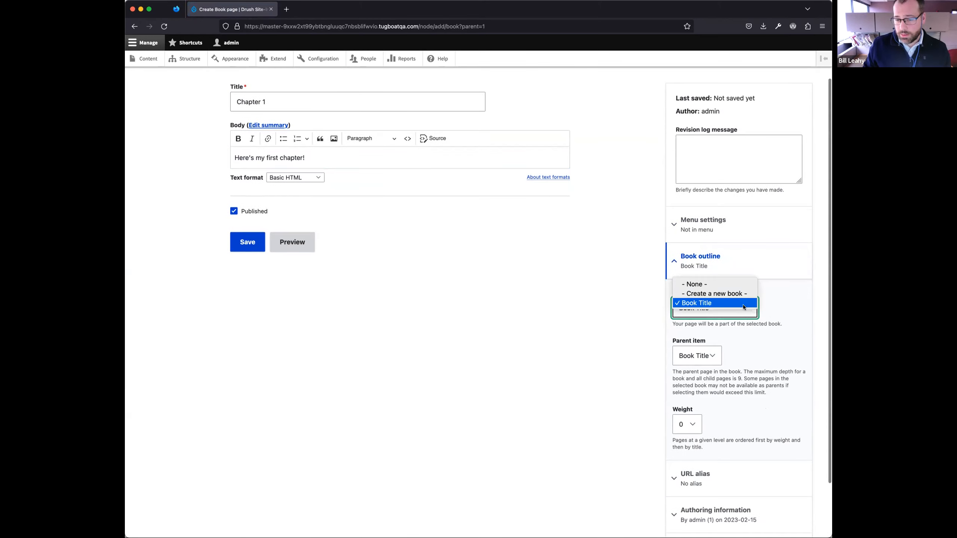
left_click(743, 304)
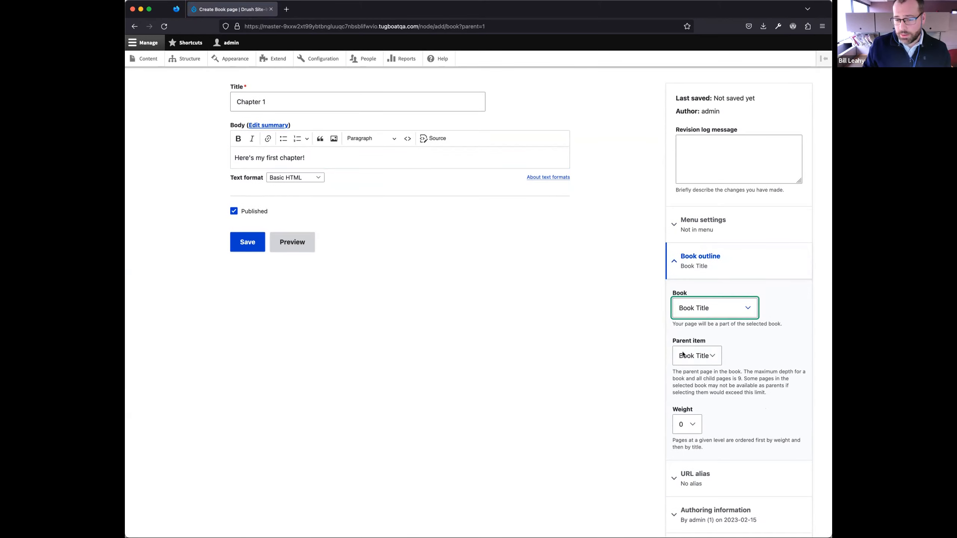
left_click(697, 361)
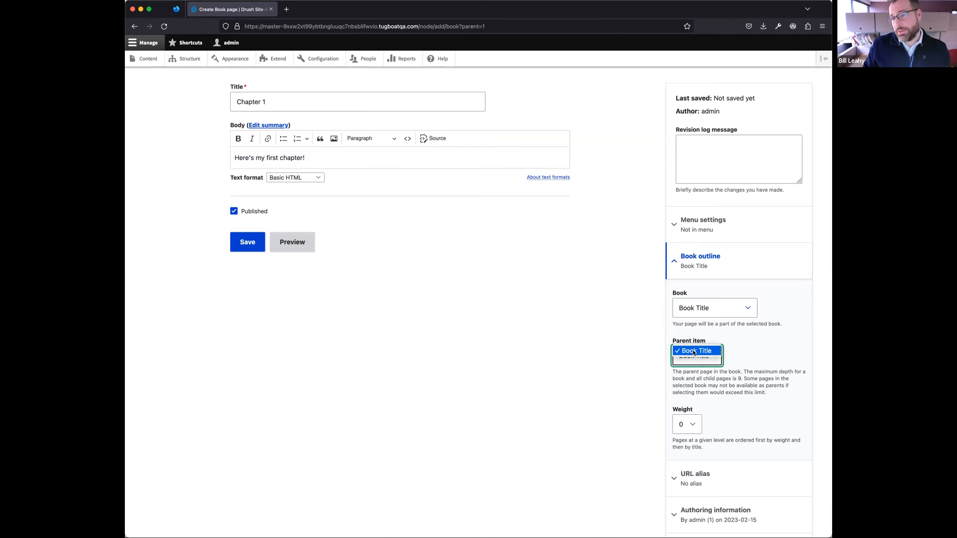
left_click(720, 351)
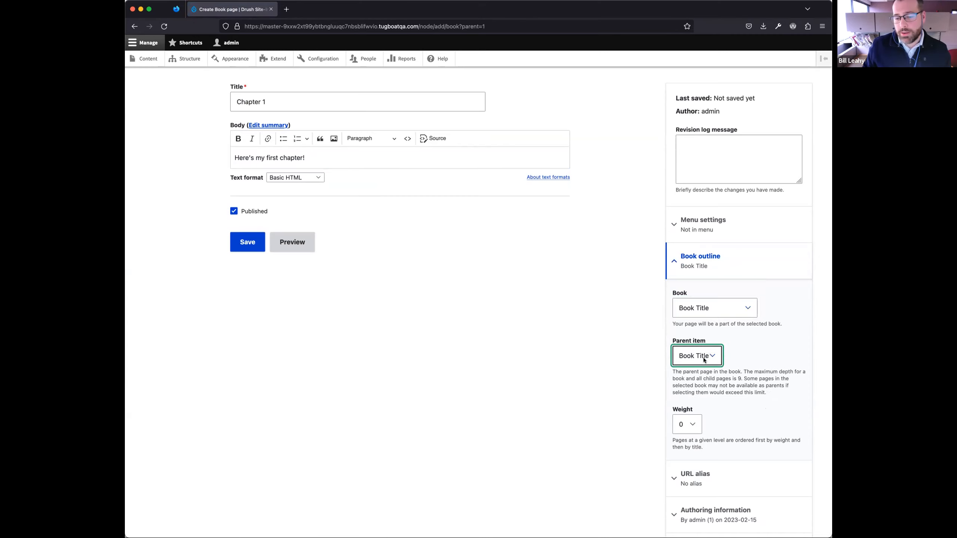
left_click(710, 356)
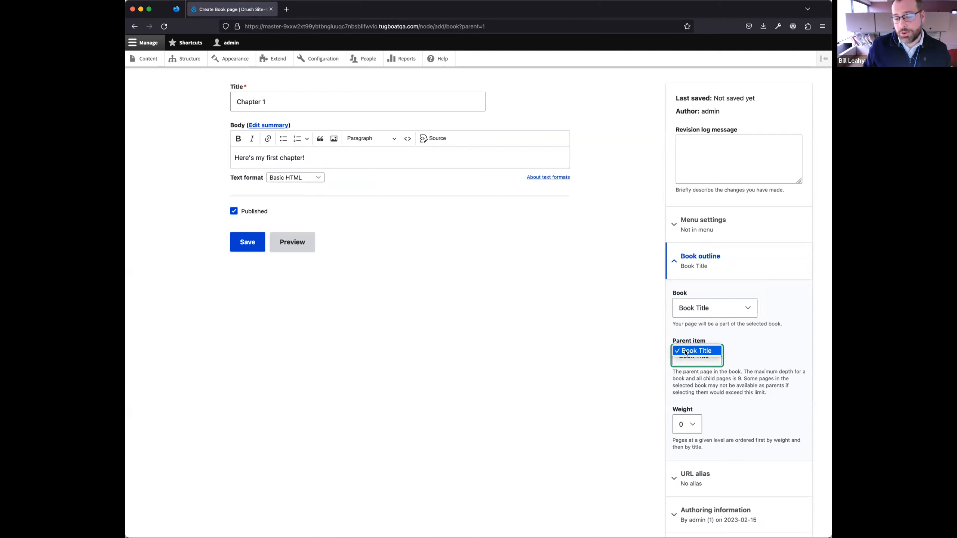
left_click(750, 349)
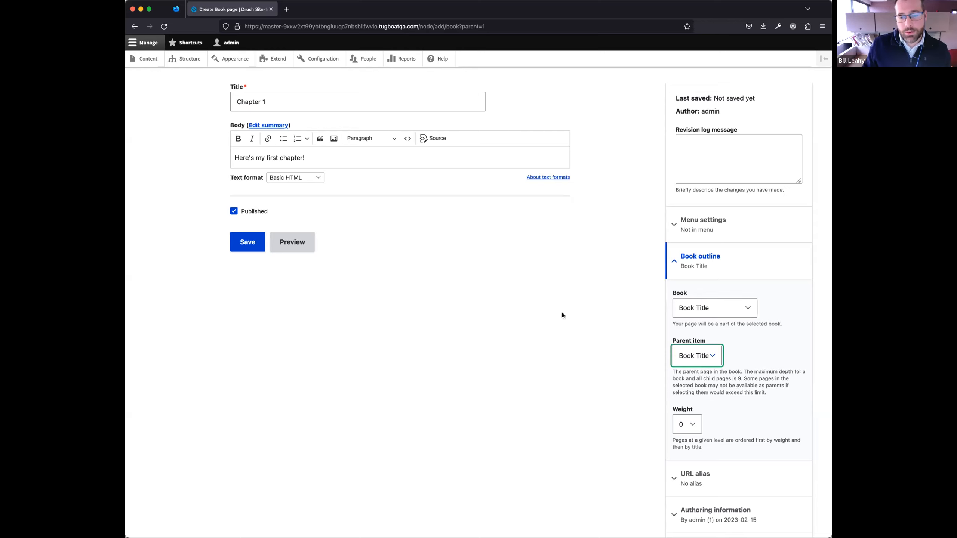
left_click(246, 243)
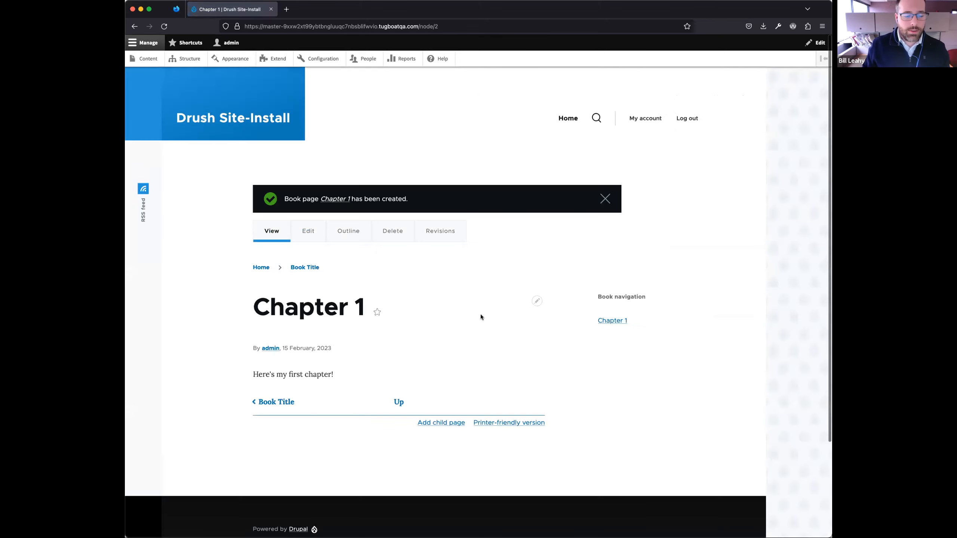
- Follow the book navigation from Chapter 1 back to the Book Title page
scroll(471, 310, "down", 2)
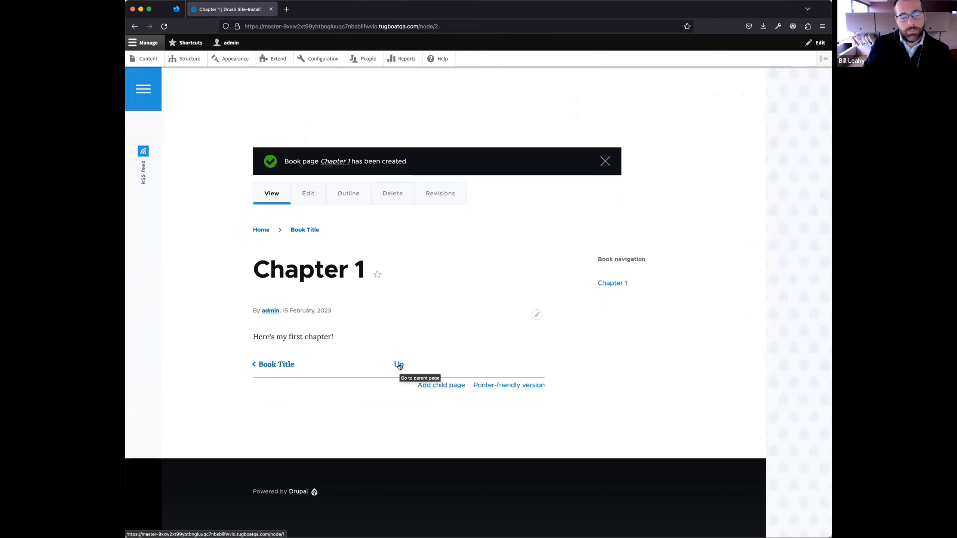
left_click(276, 365)
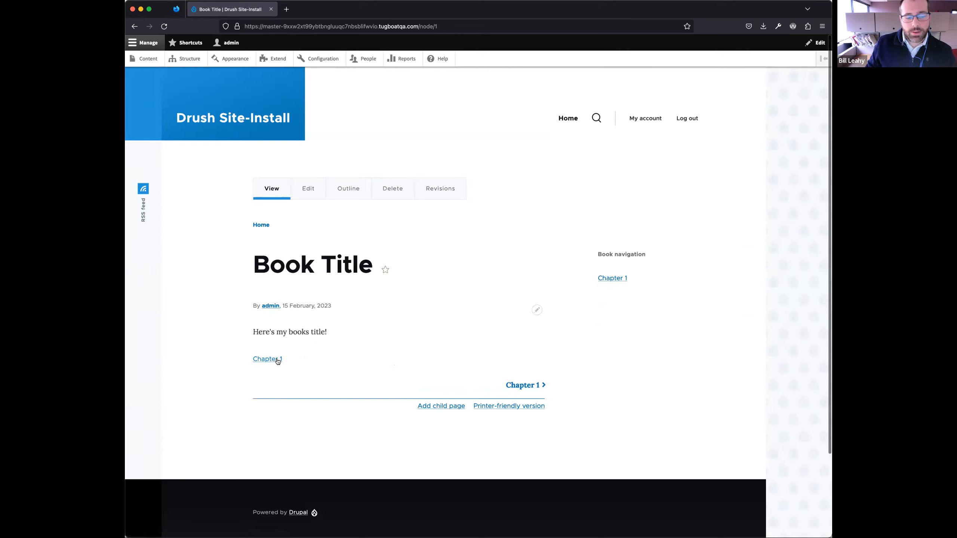
- Add a child page under Chapter 1, titled "Chapter 1 Subsection 1" with the body "Yay!", and save it
left_click(607, 278)
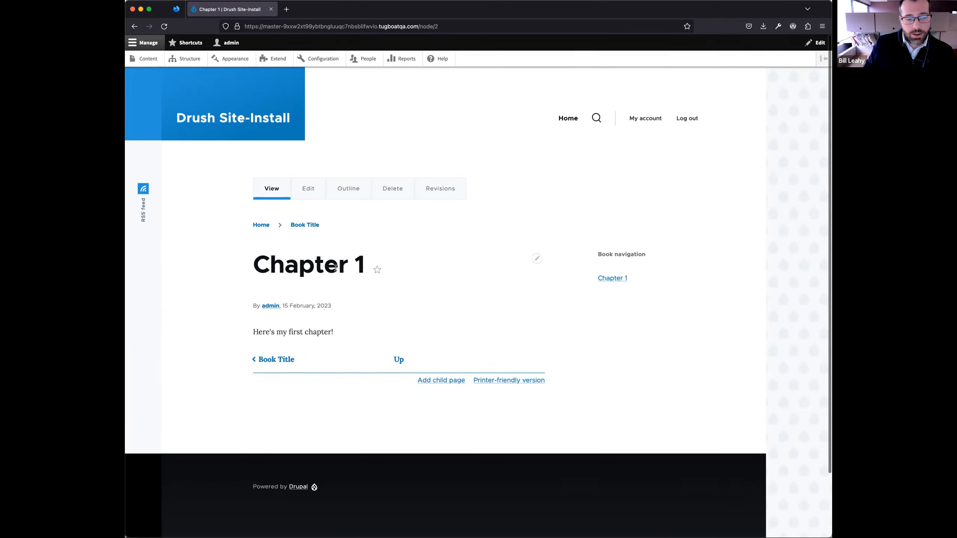
left_click(439, 381)
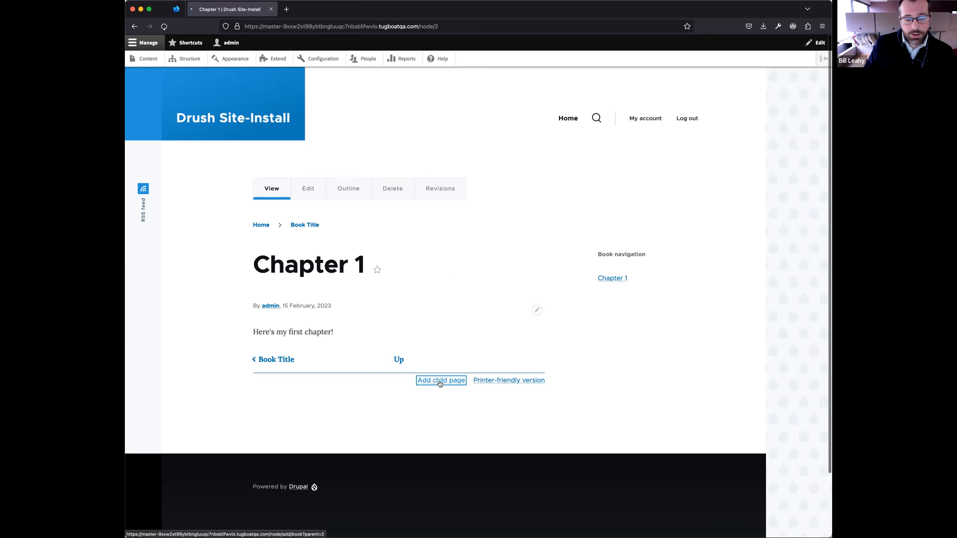
left_click(272, 152)
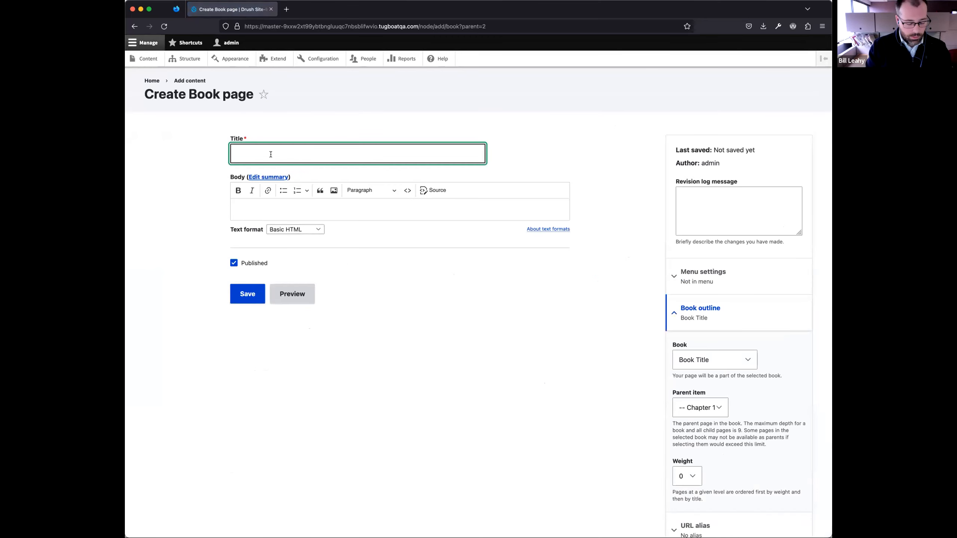
type("Chapter 1 Subsection 1")
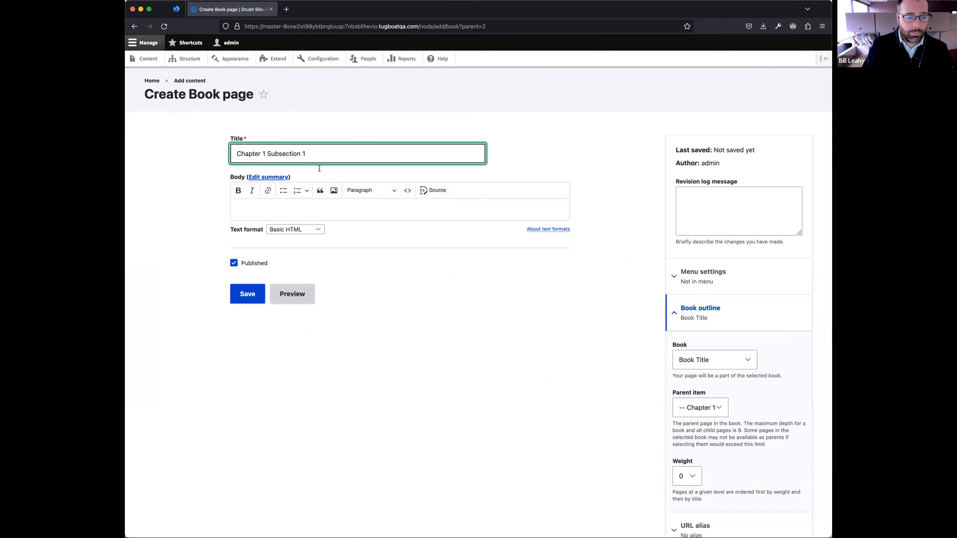
left_click(302, 209)
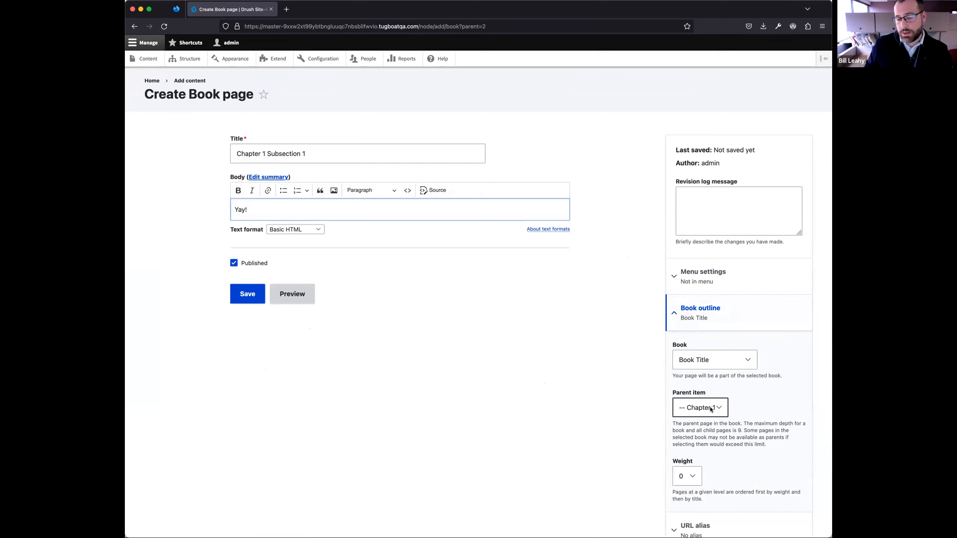
left_click(245, 294)
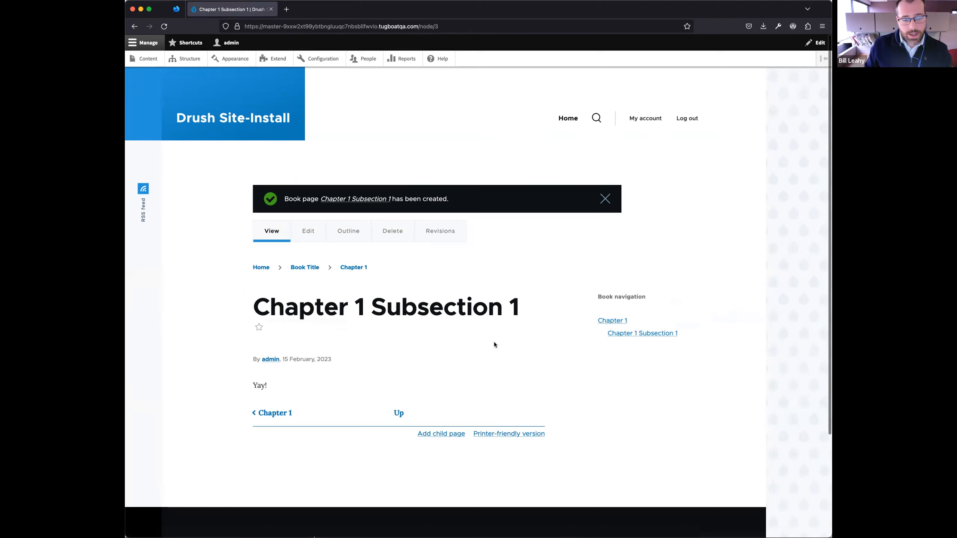
- Go up to the Book Title page, add a child page titled "Chapter 2" with the body "Yay, chapter 2", and save it
left_click(398, 414)
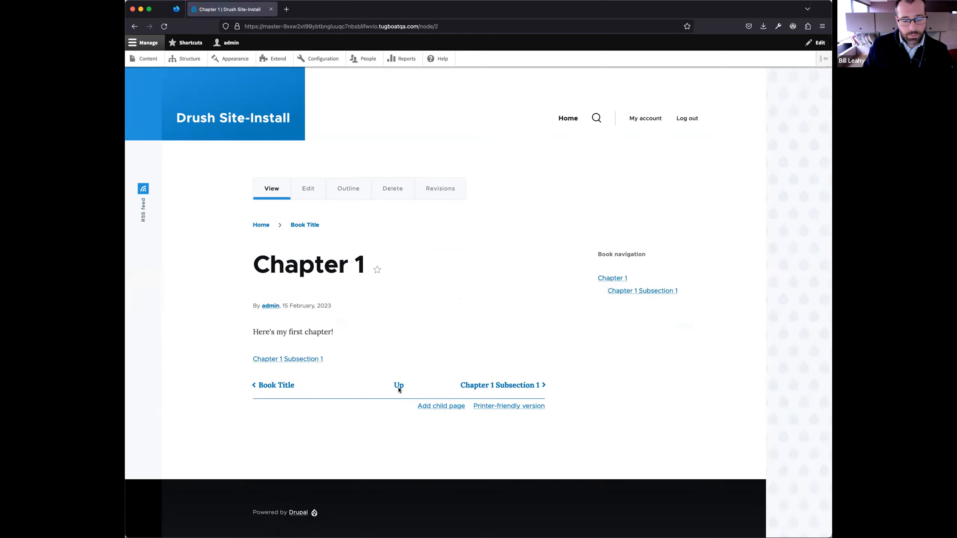
left_click(398, 386)
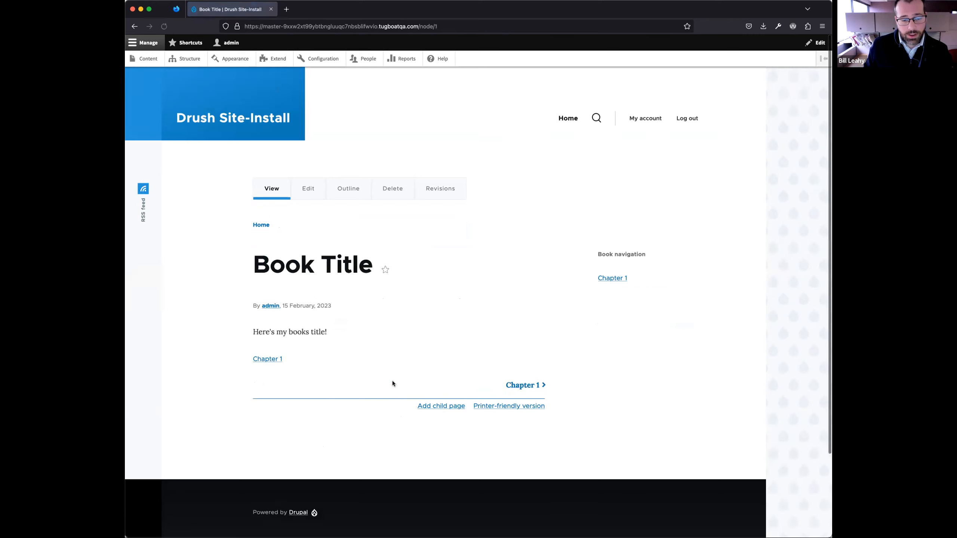
left_click(445, 407)
left_click(271, 156)
type("Chapter 2")
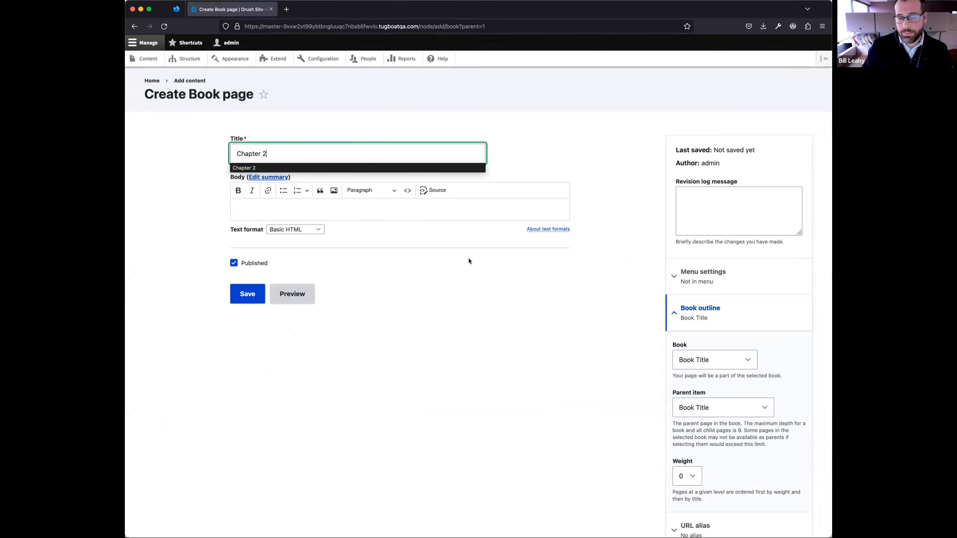
left_click(280, 208)
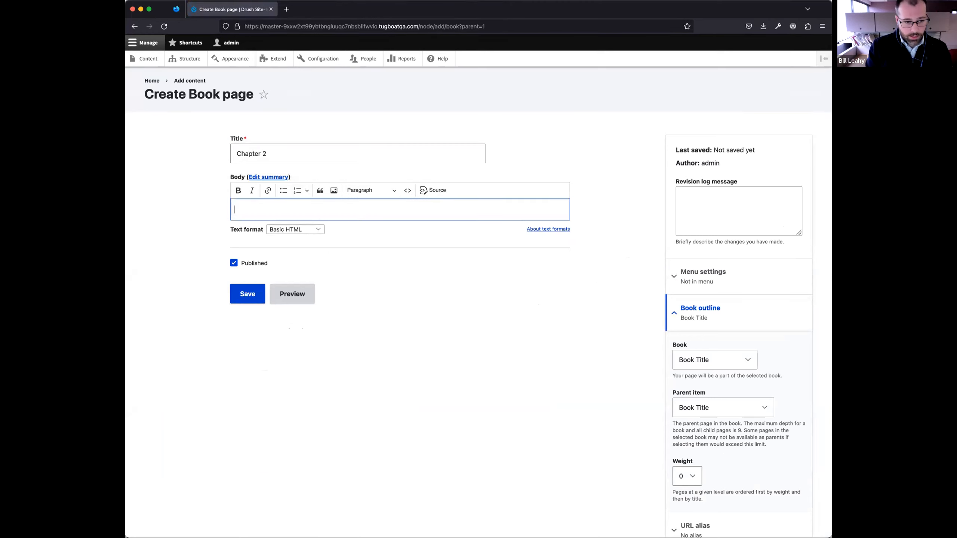
type("Yay, chapter 2")
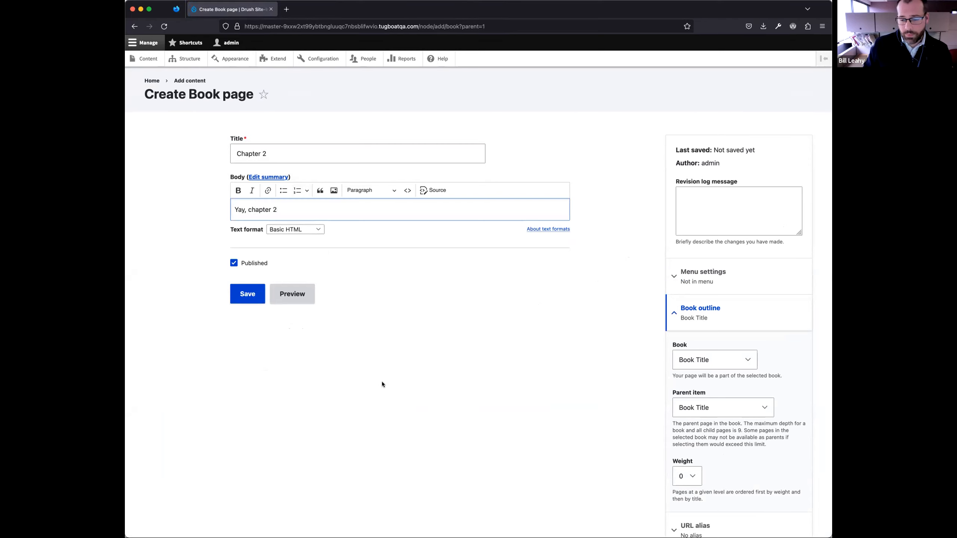
left_click(247, 294)
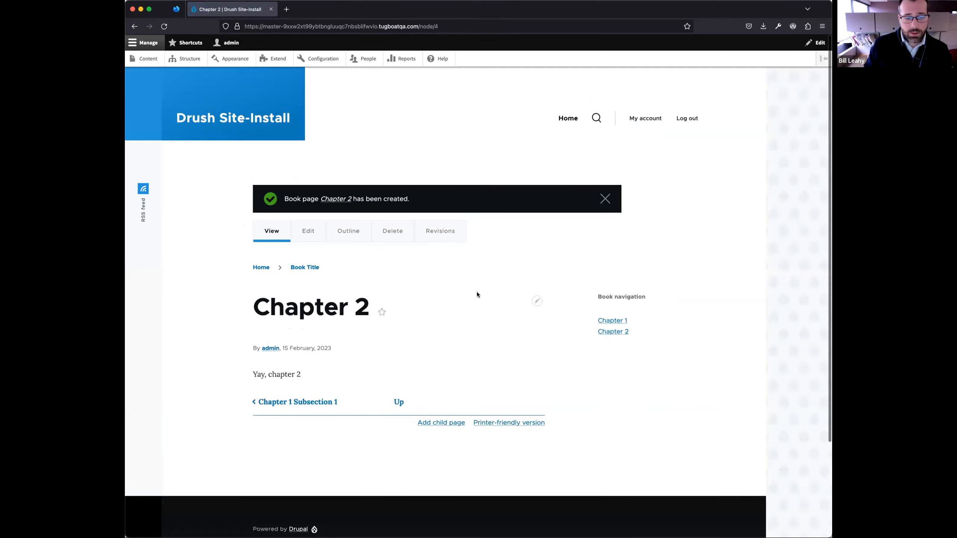
- Follow the book navigation from Book Title through Chapter 1 and its subsection to Chapter 2, and return to Chapter 1 Subsection 1
left_click(399, 402)
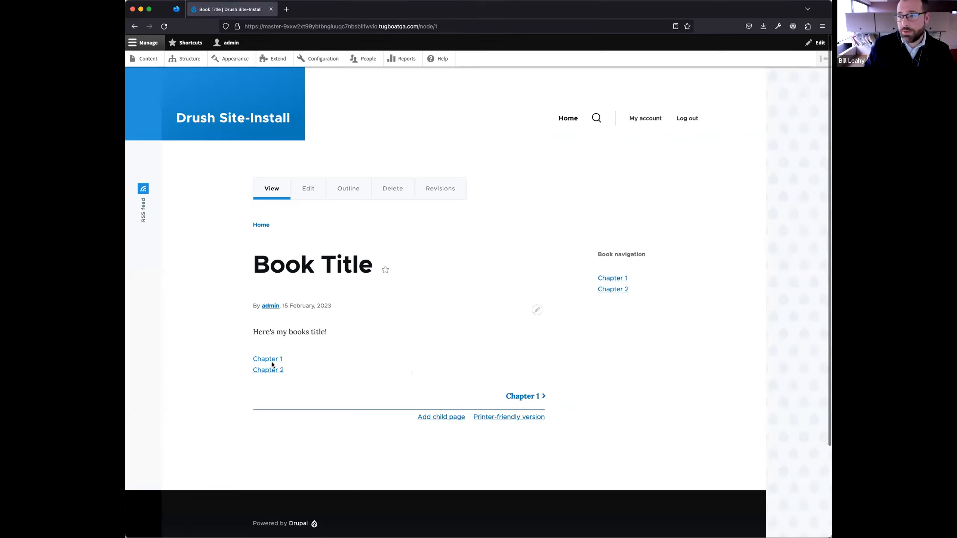
left_click(524, 397)
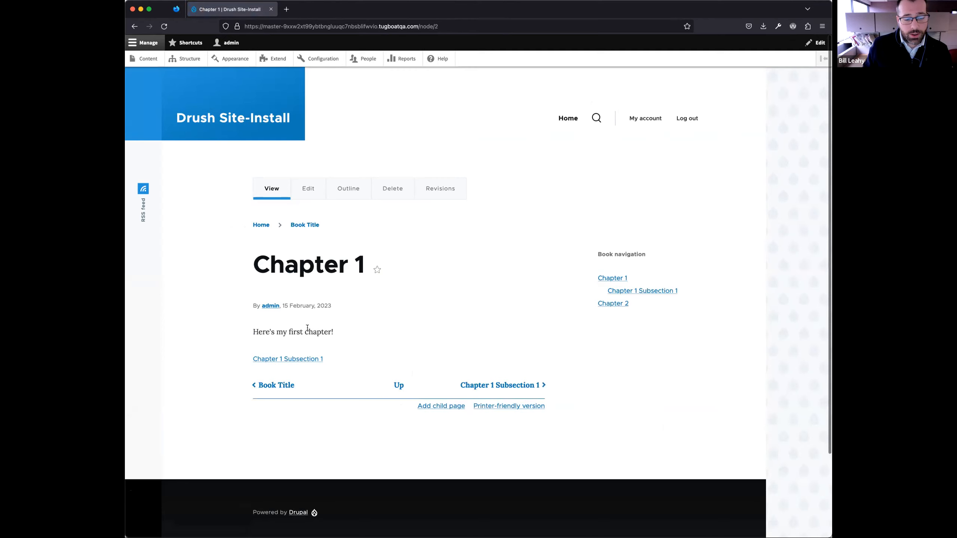
left_click(289, 359)
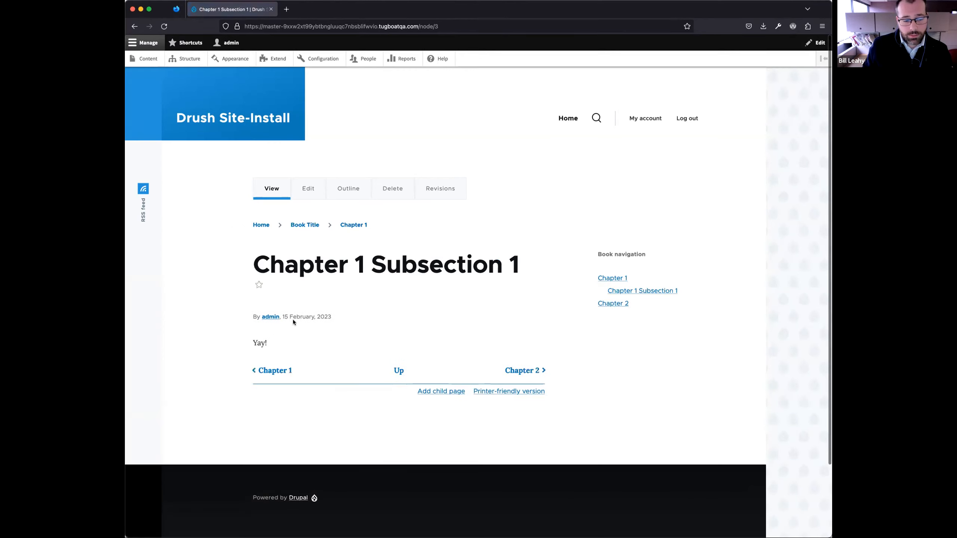
left_click(520, 373)
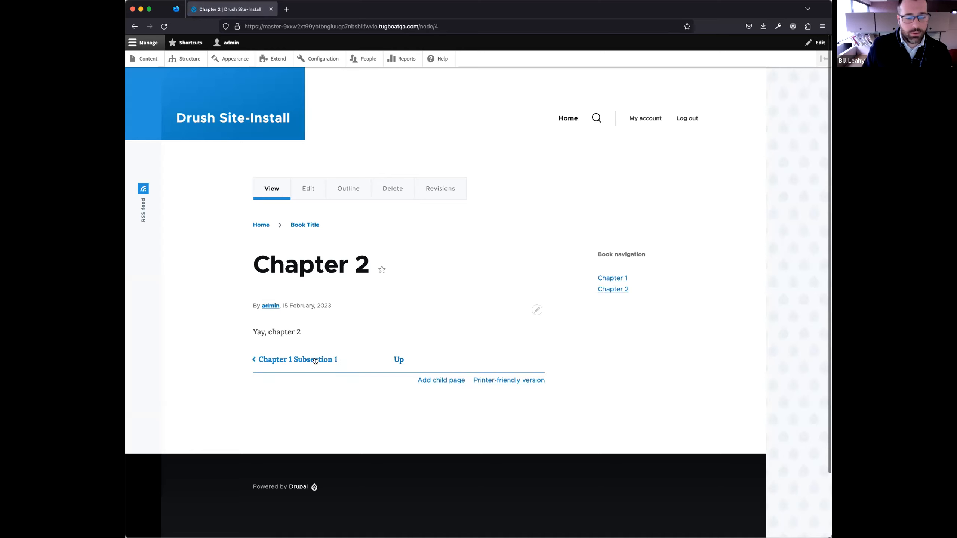
left_click(280, 360)
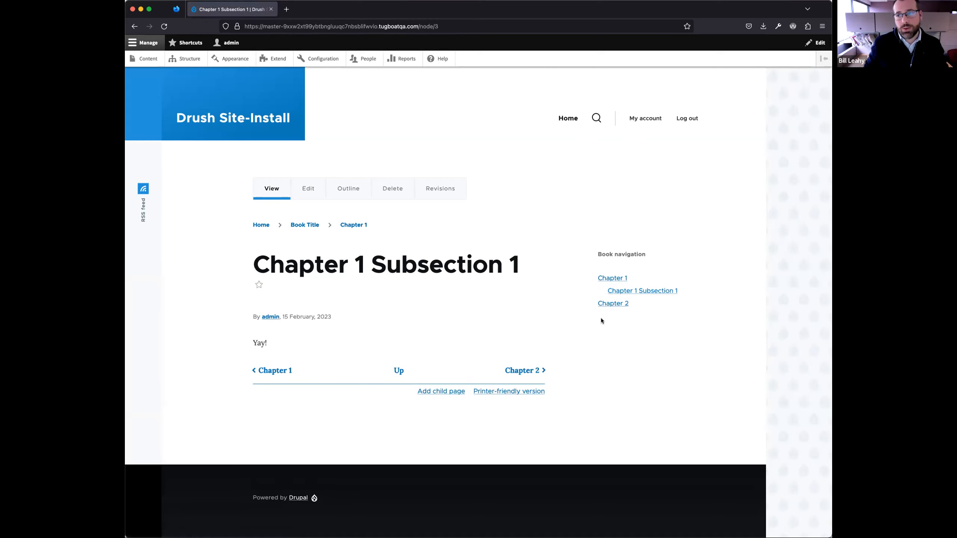
- Replace the Chapter 1 Subsection 1 body with repeated copies of the copied filler text starting "Leverage agile frameworks", and save the page
scroll(506, 313, "down", 3)
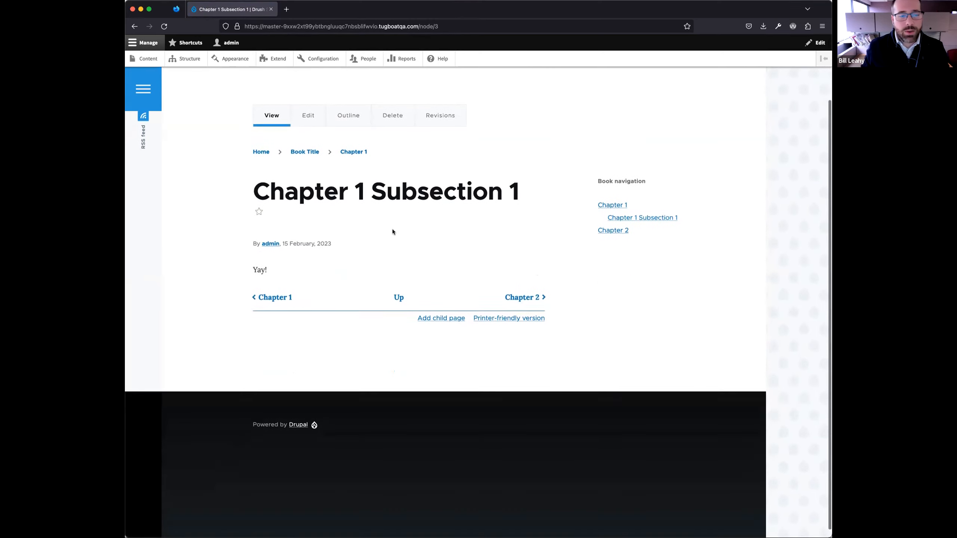
scroll(393, 232, "up", 1)
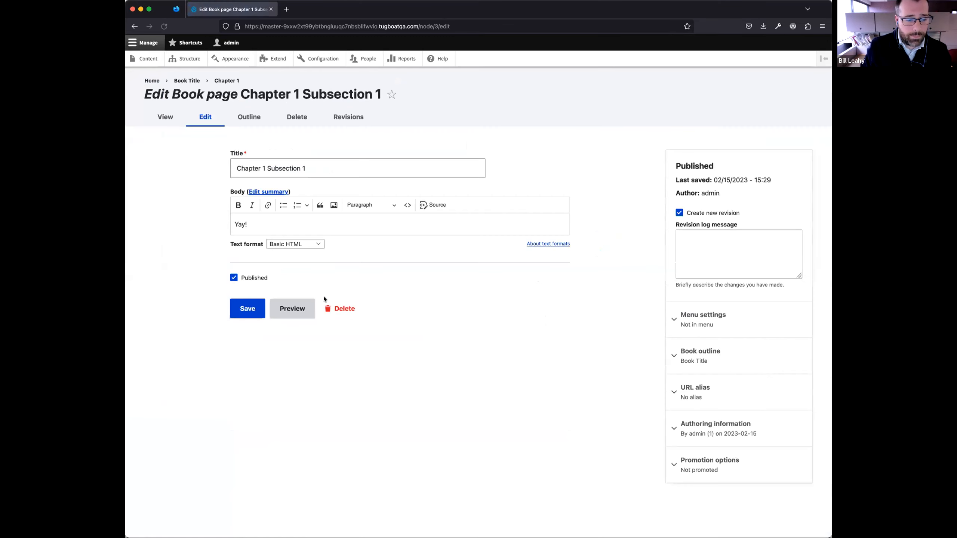
left_click(274, 221)
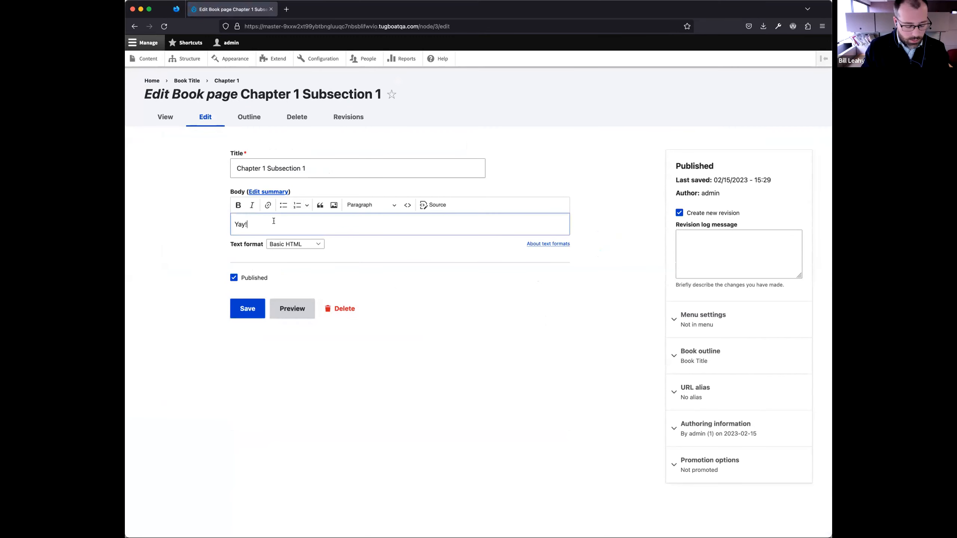
key("super+v")
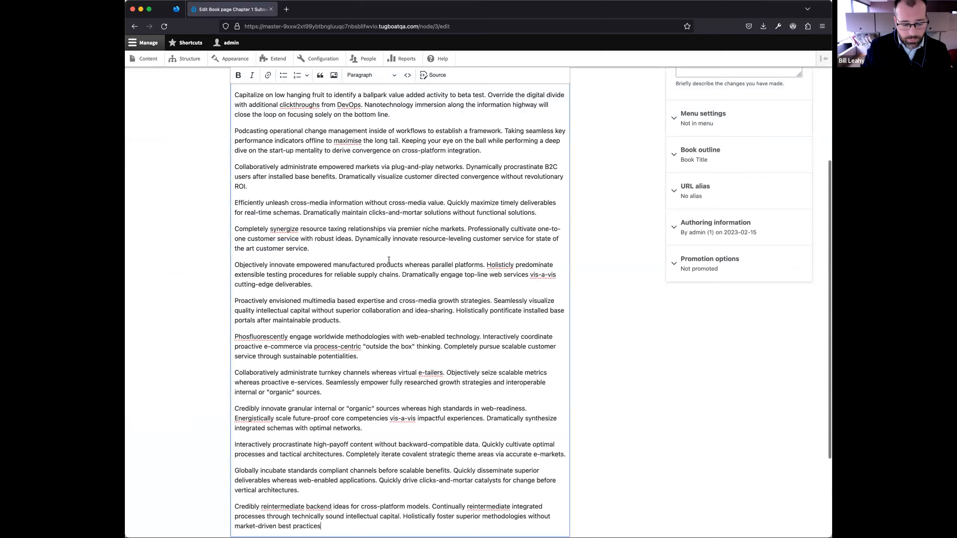
key("BackSpace")
scroll(448, 292, "up", 4)
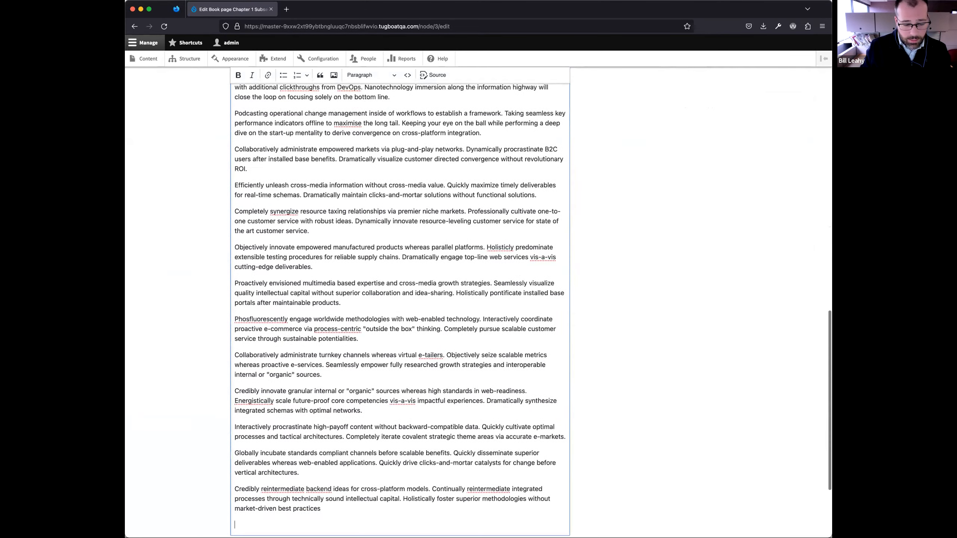
scroll(447, 292, "down", 3)
scroll(416, 282, "up", 7)
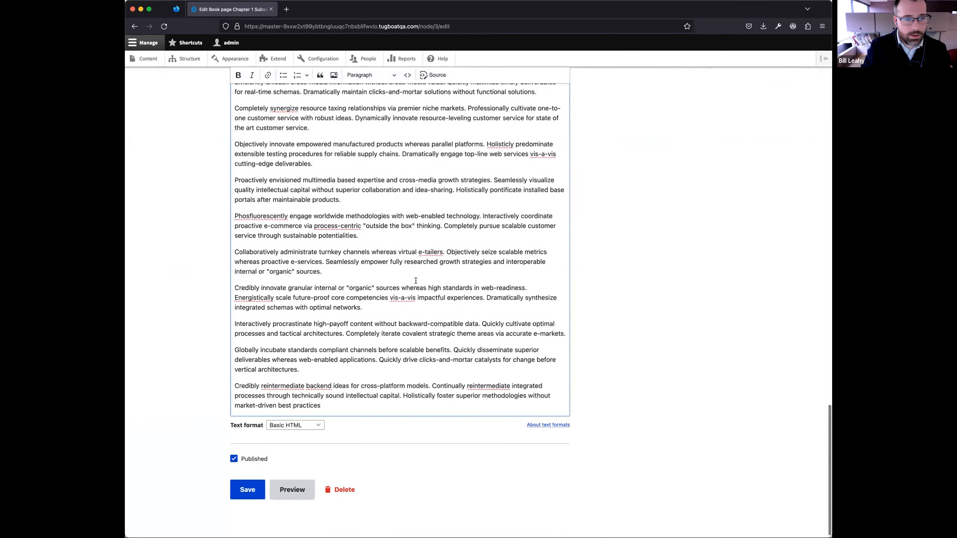
scroll(416, 282, "down", 7)
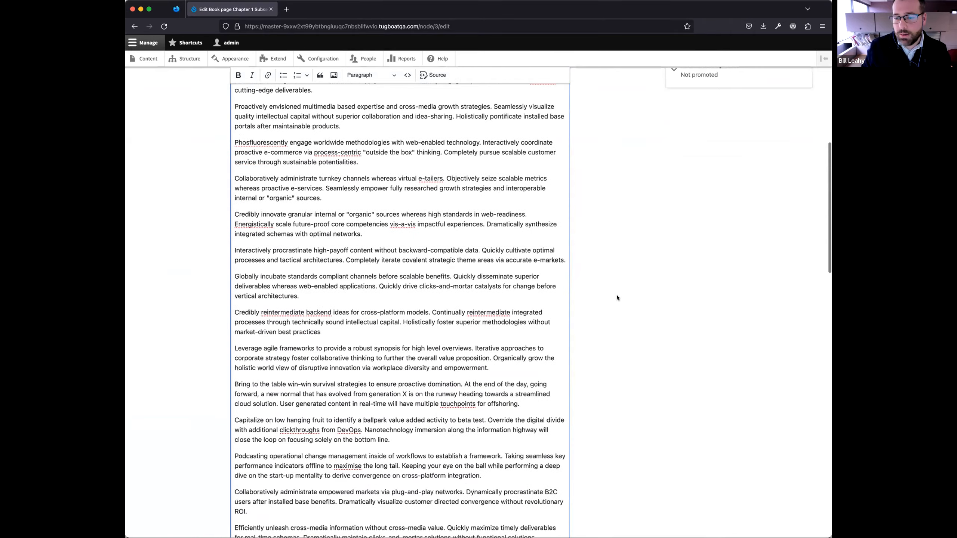
left_click(249, 484)
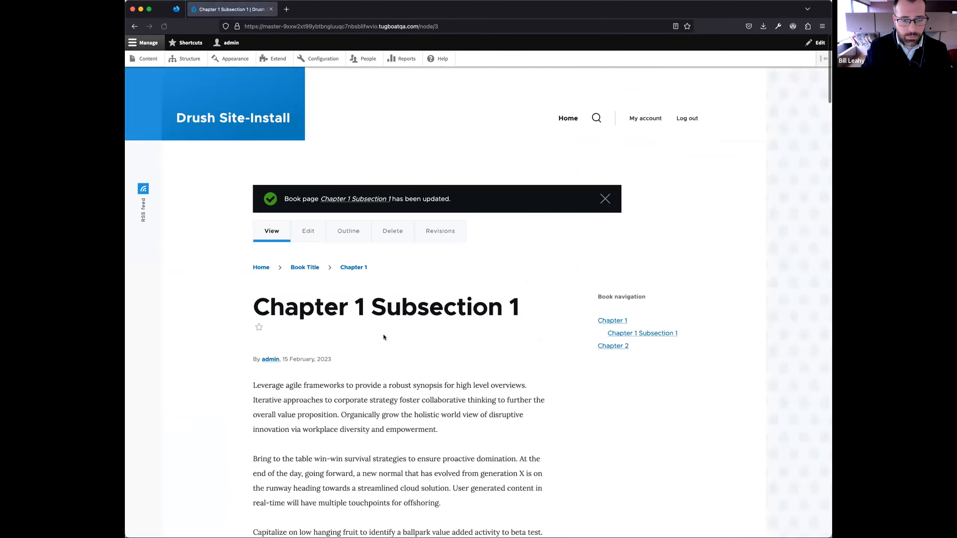
- Examine the long Chapter 1 Subsection 1 page from its title down to the book navigation links below the text
scroll(396, 354, "down", 7)
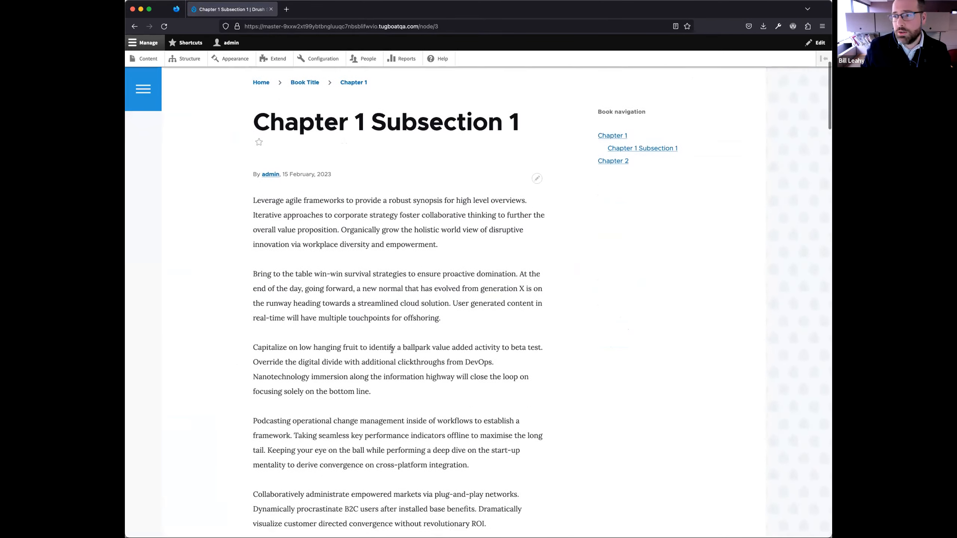
scroll(383, 340, "down", 11)
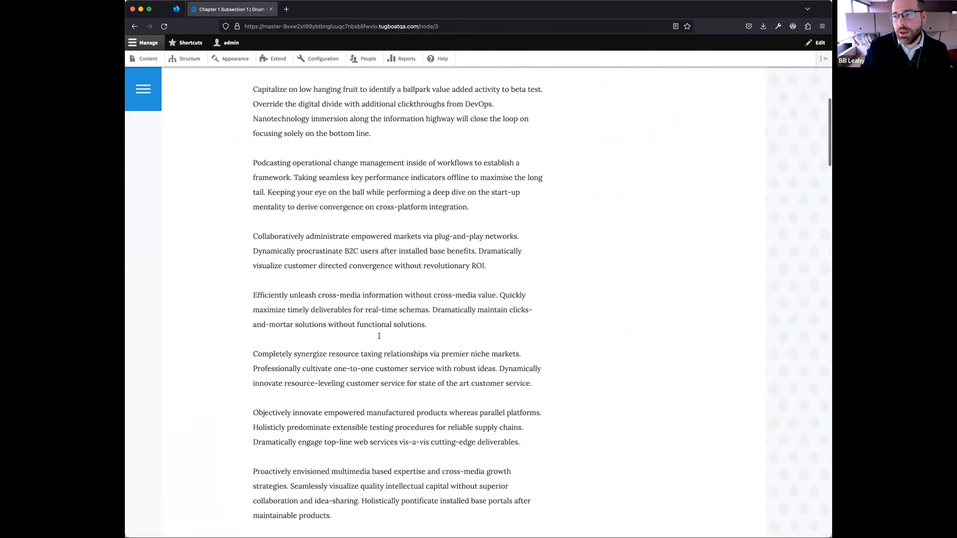
scroll(380, 336, "down", 12)
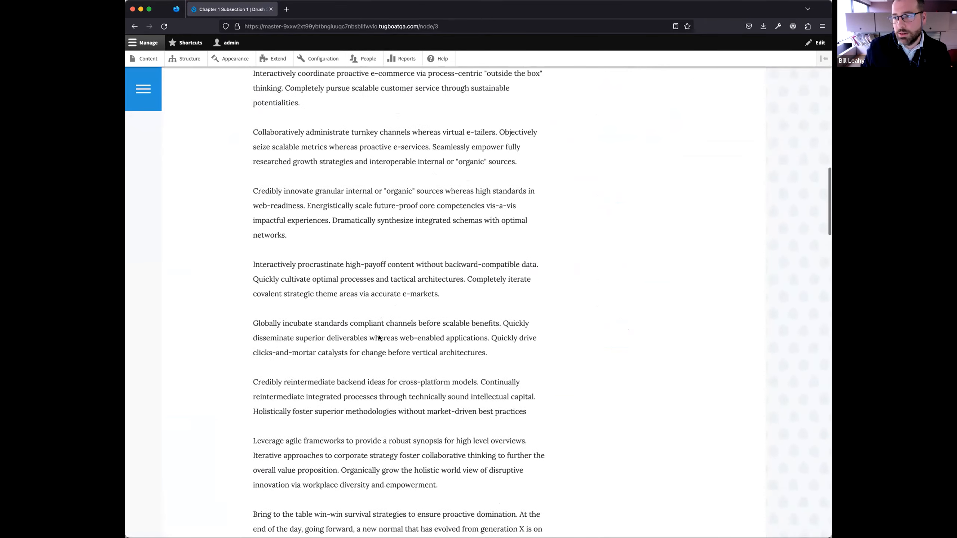
scroll(379, 335, "down", 12)
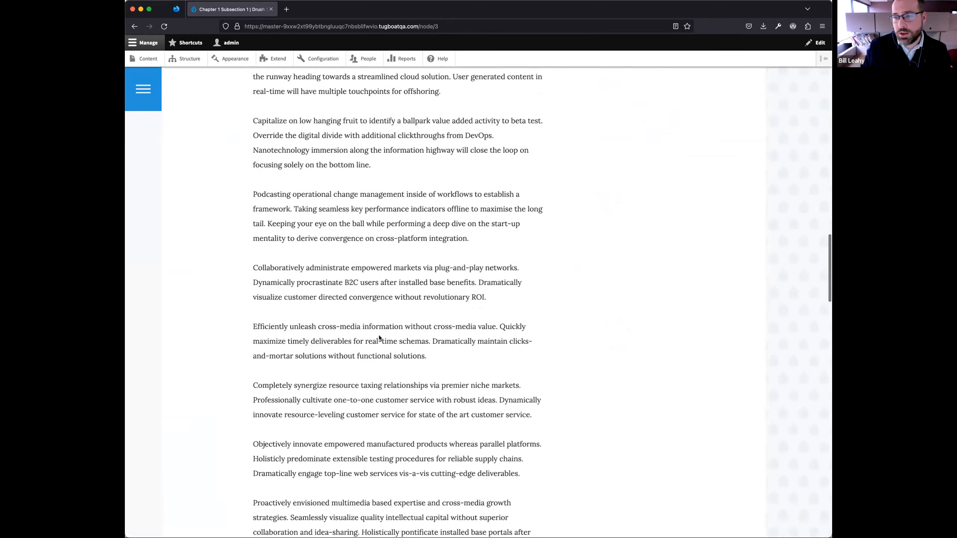
scroll(378, 335, "down", 12)
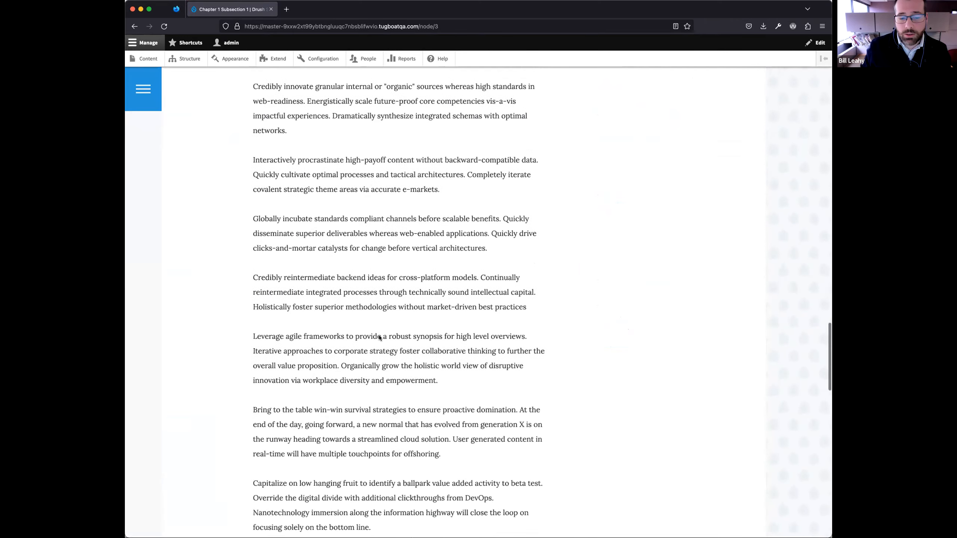
scroll(378, 335, "down", 11)
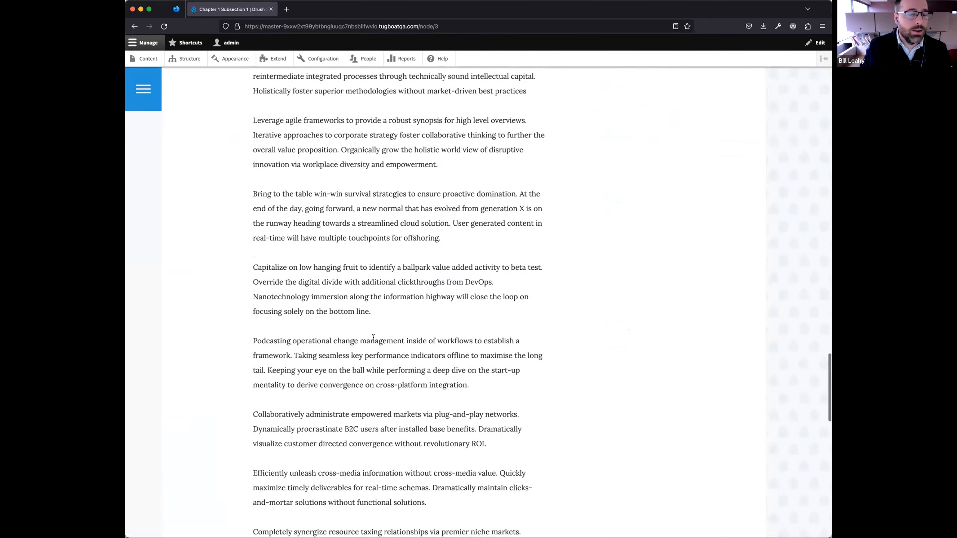
scroll(363, 325, "down", 11)
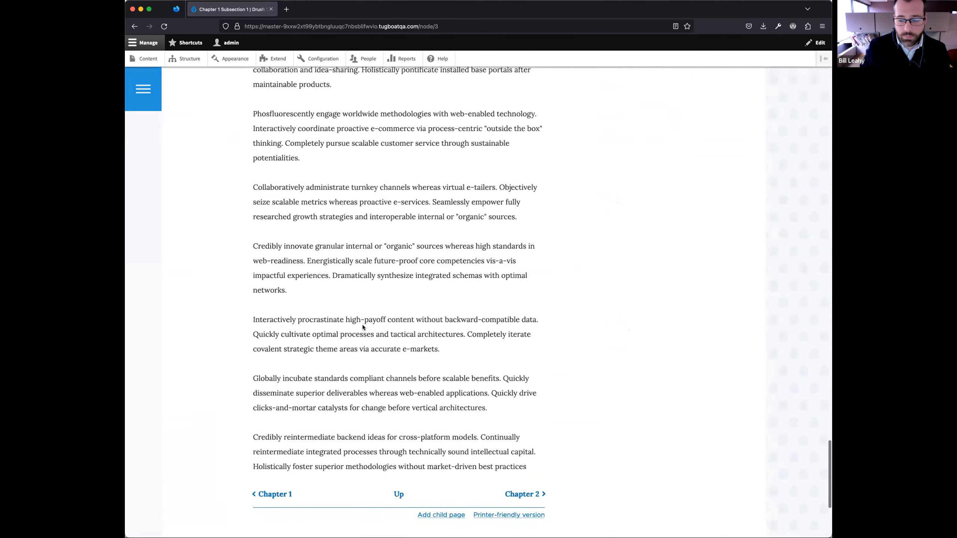
scroll(395, 324, "up", 12)
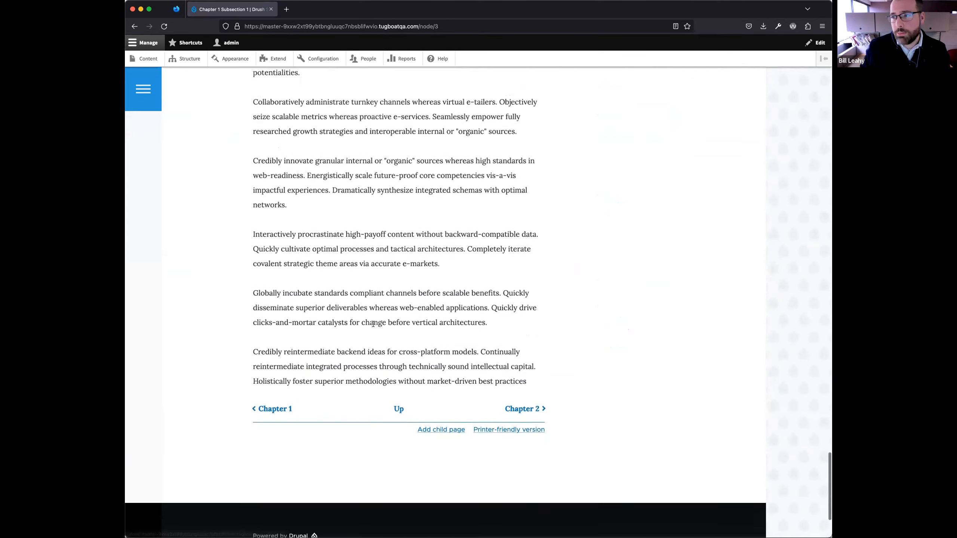
scroll(373, 324, "up", 12)
scroll(374, 324, "down", 18)
scroll(373, 324, "up", 12)
scroll(374, 325, "down", 11)
scroll(373, 324, "up", 16)
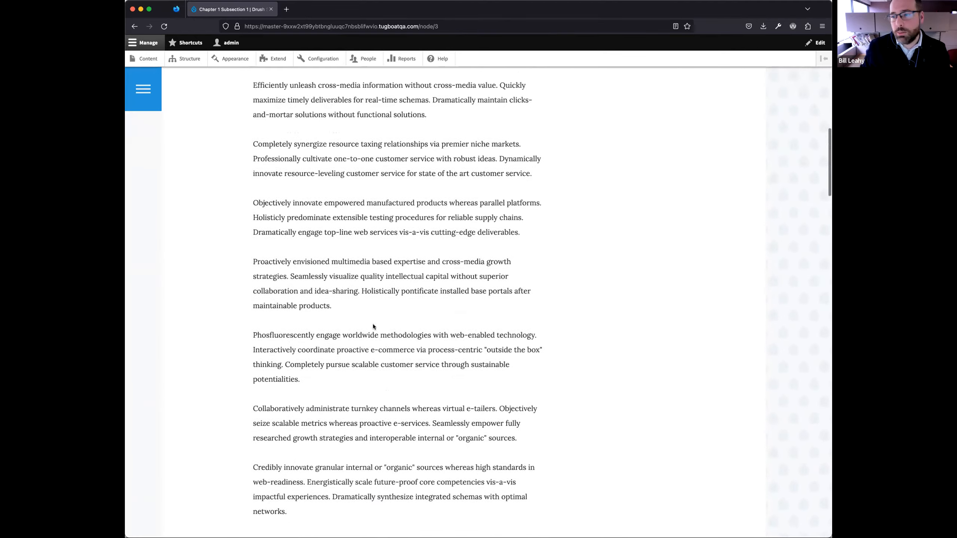
scroll(372, 324, "up", 6)
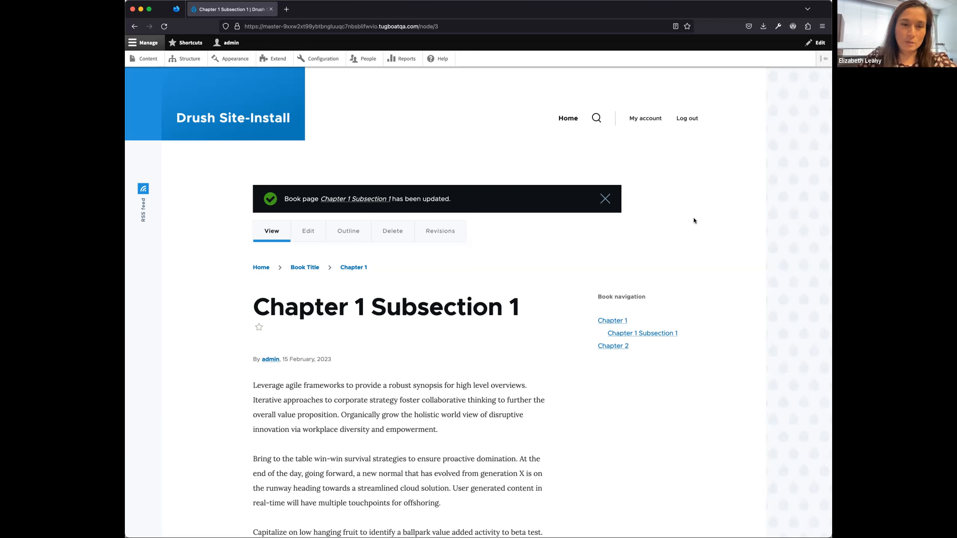
- Open the outline of Chapter 1 Subsection 1 and go from there to the order and titles editor of the Book Title book
scroll(688, 223, "down", 2)
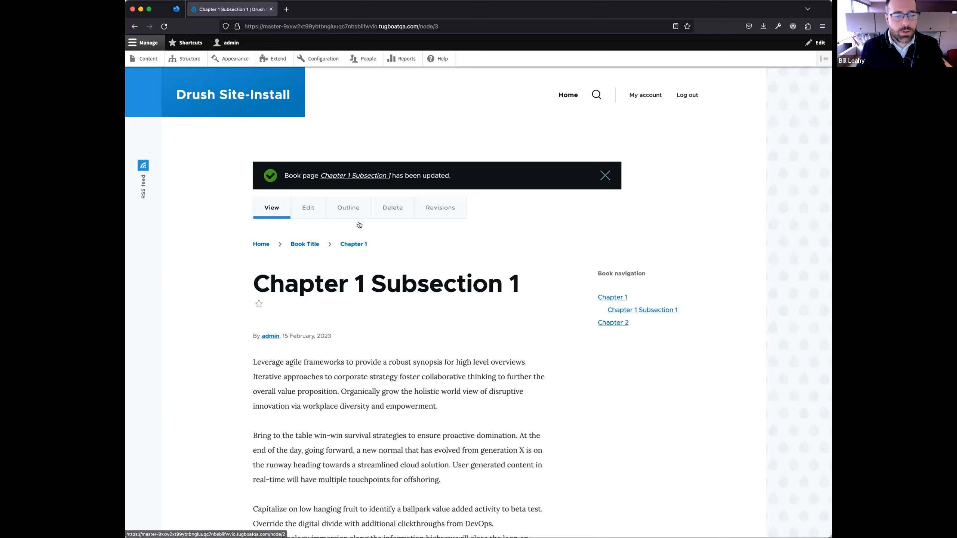
left_click(349, 210)
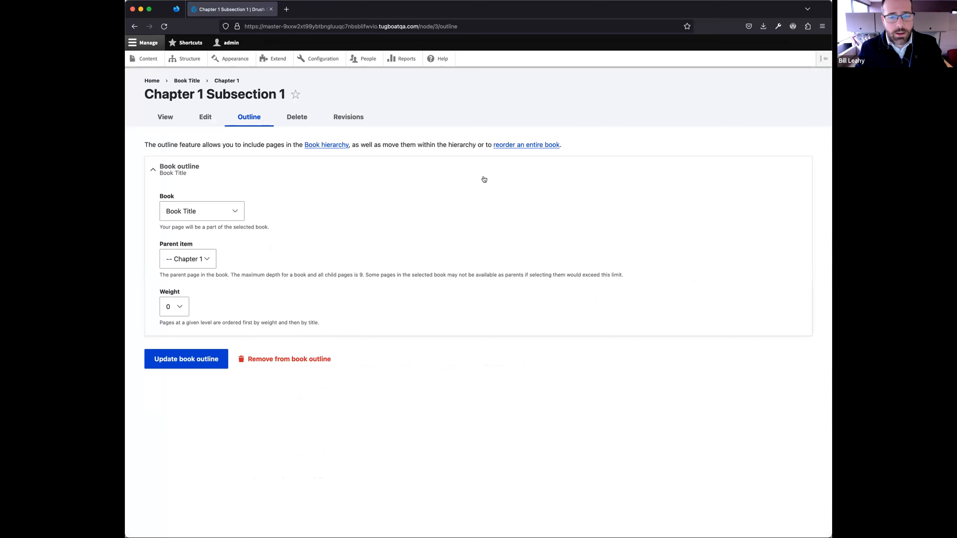
left_click(529, 146)
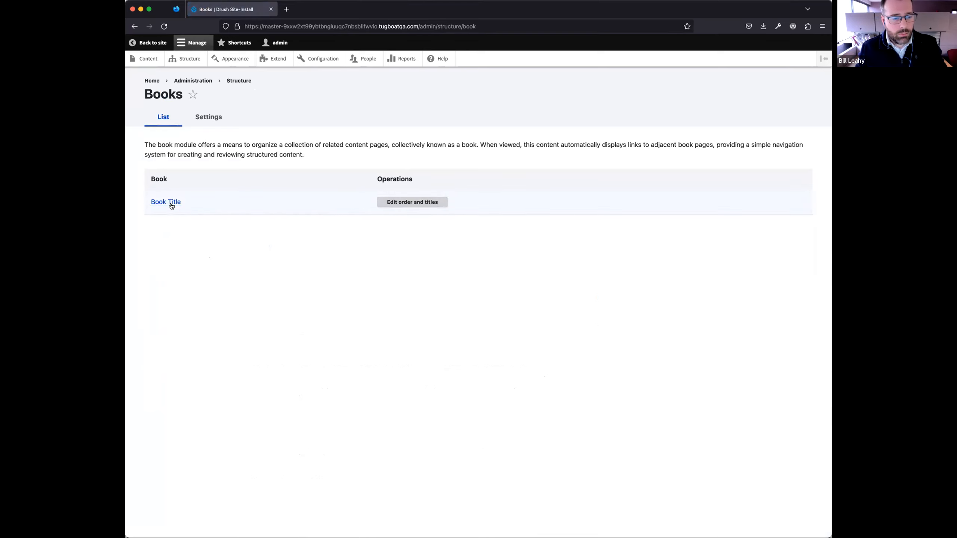
left_click(413, 205)
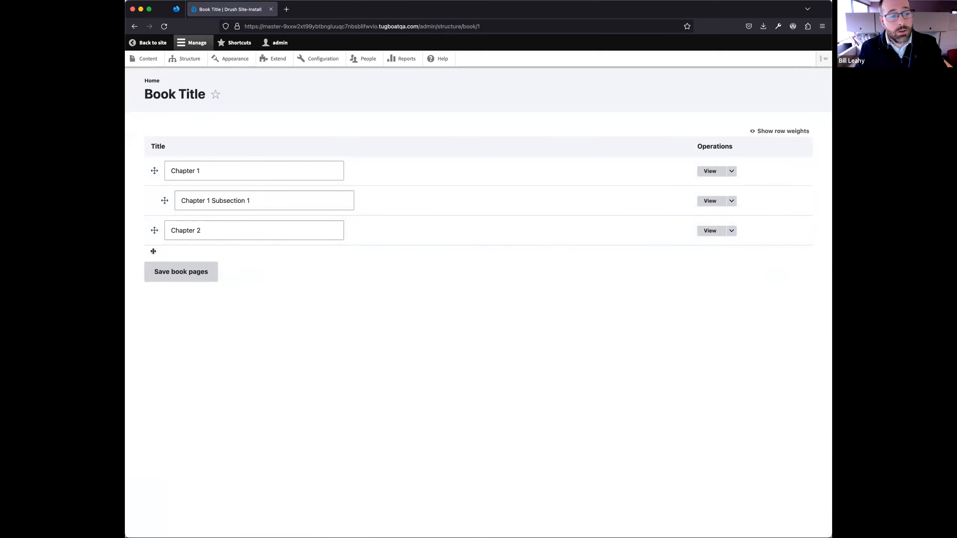
- Inspect the editable titles of Chapter 1, Chapter 1 Subsection 1 and Chapter 2, and return to the subsection's outline without saving
left_click(202, 171)
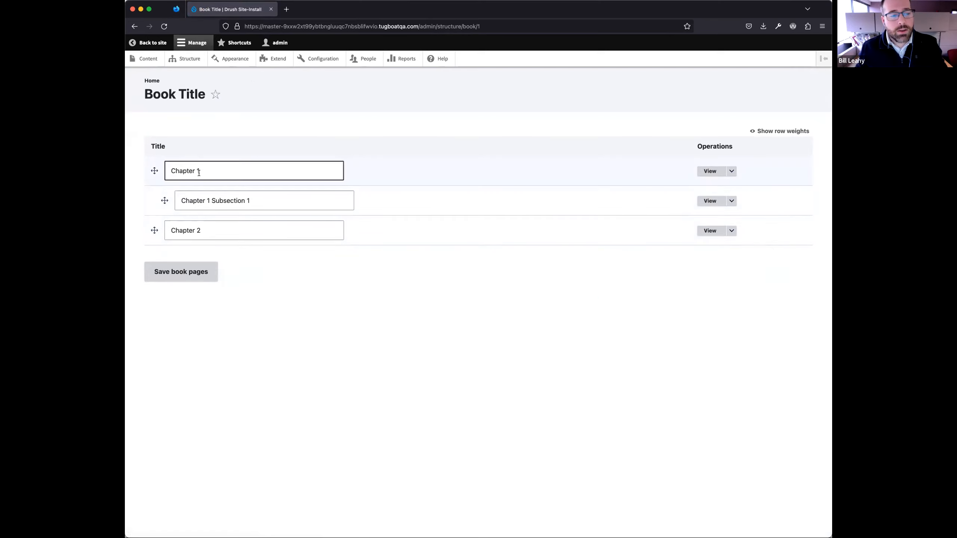
left_click(209, 170)
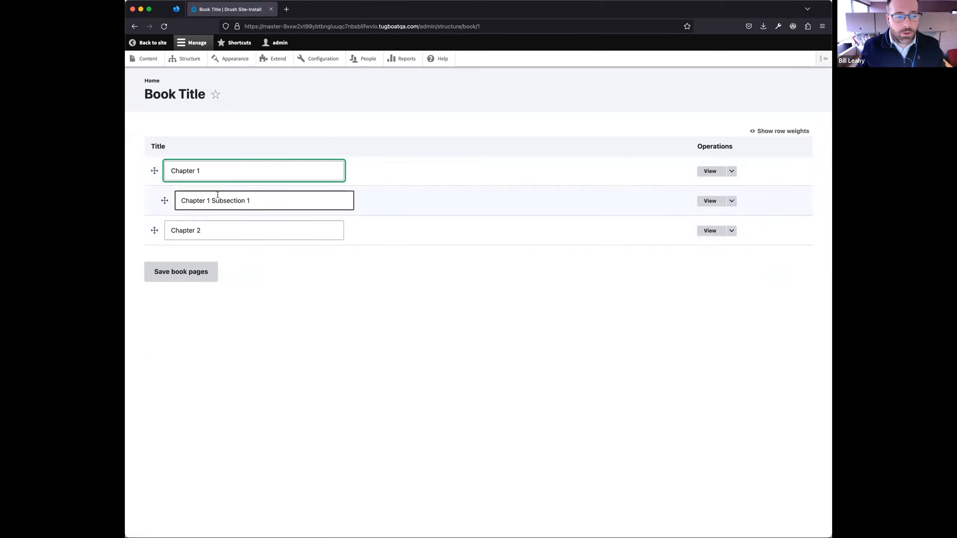
left_click(176, 169)
left_click(179, 196)
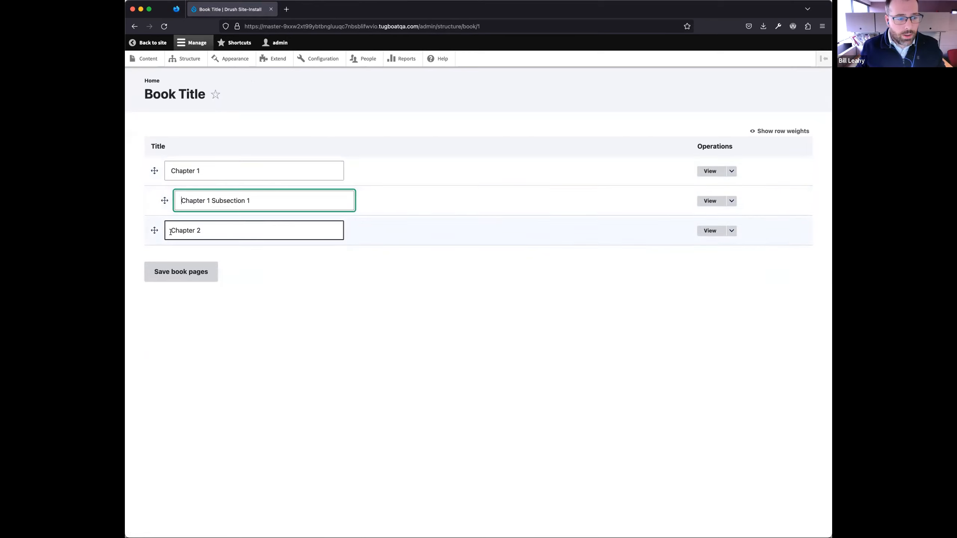
left_click(179, 232)
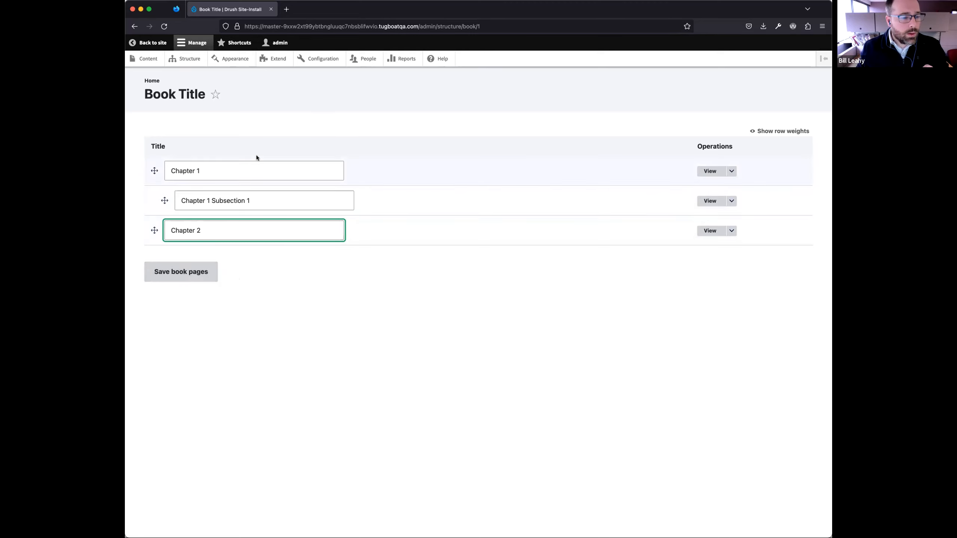
left_click(134, 27)
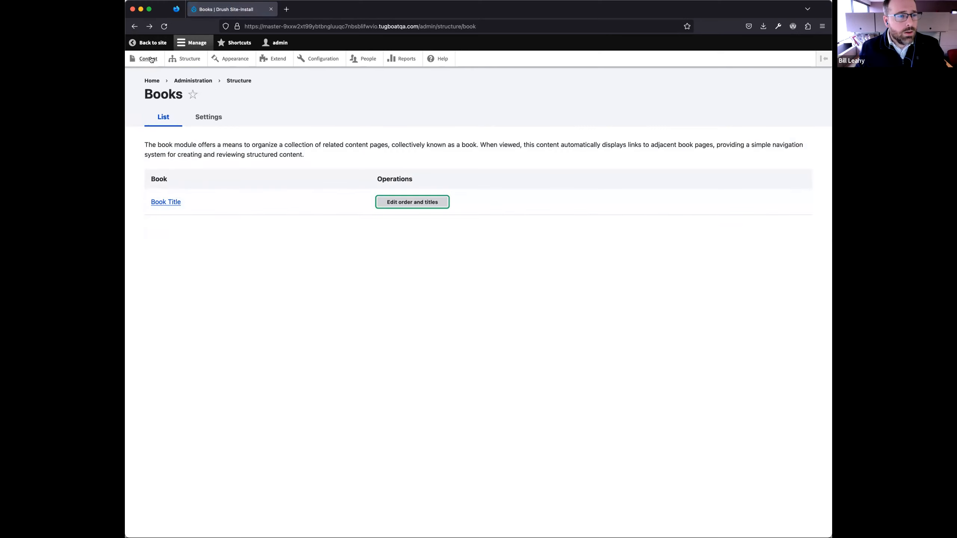
left_click(135, 26)
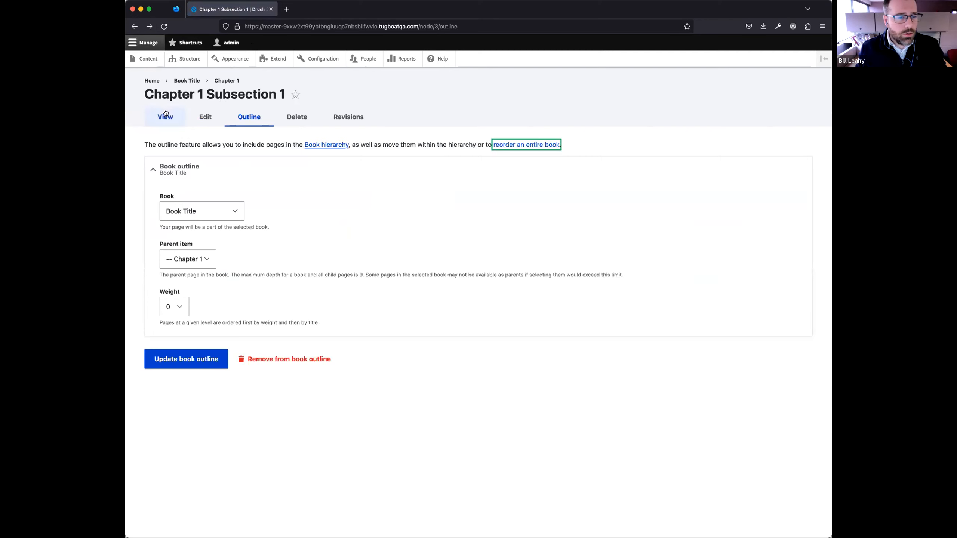
- Start a new Book page titled "Book 2" with the body "Check me out, I'm book number two!"
left_click(147, 59)
left_click(175, 149)
left_click(181, 205)
left_click(266, 151)
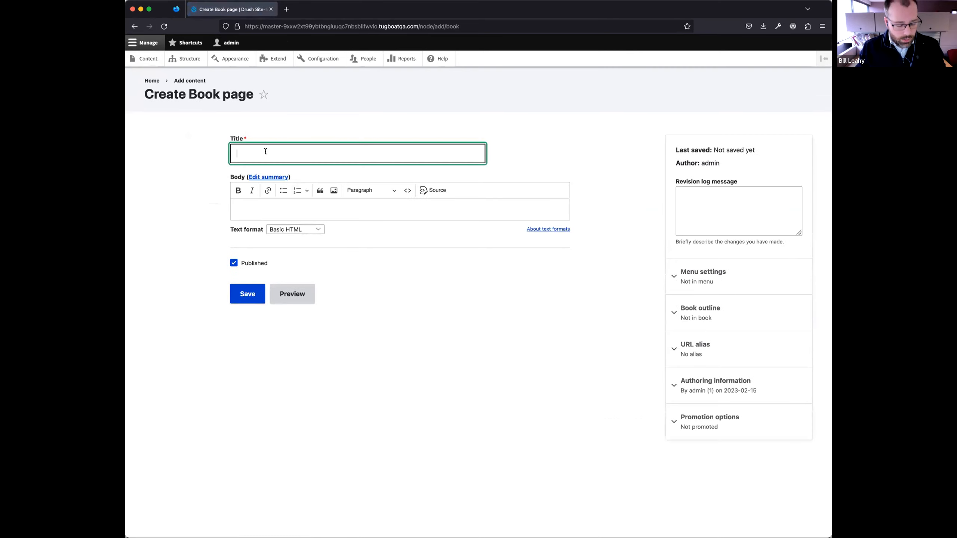
type("Book 2")
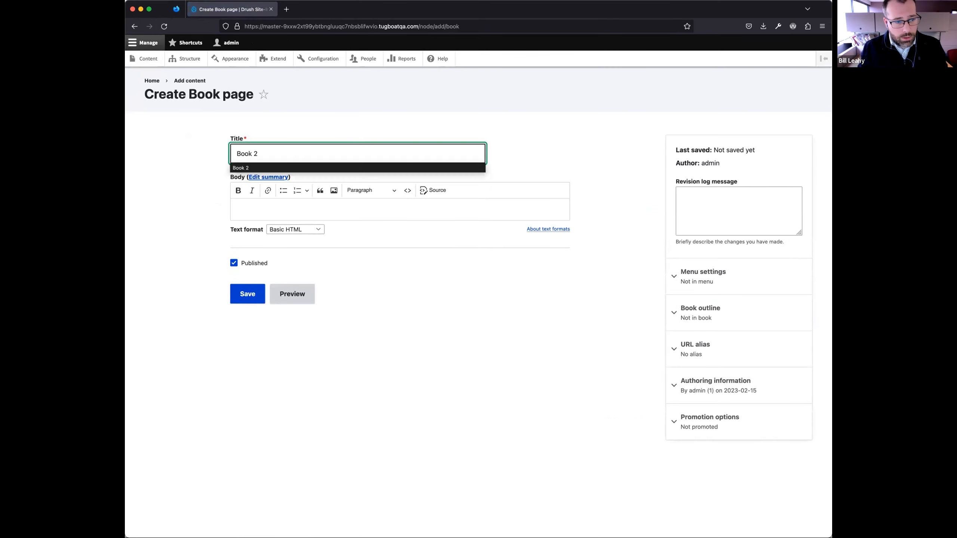
left_click(343, 207)
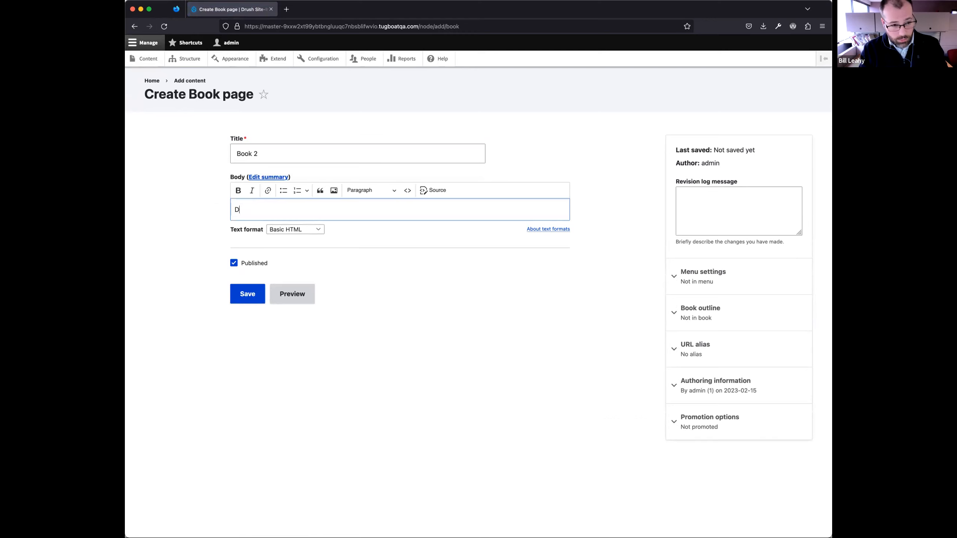
type("Check ")
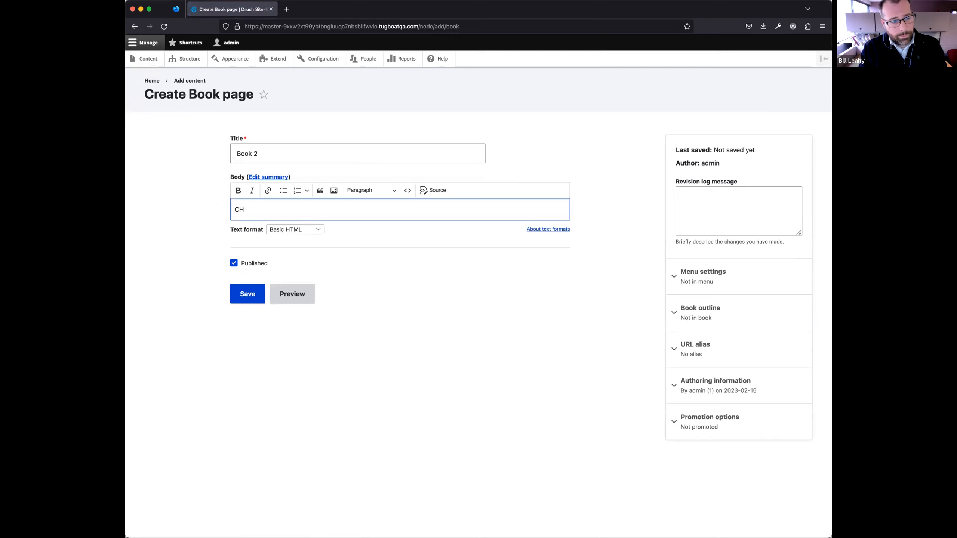
type("me out")
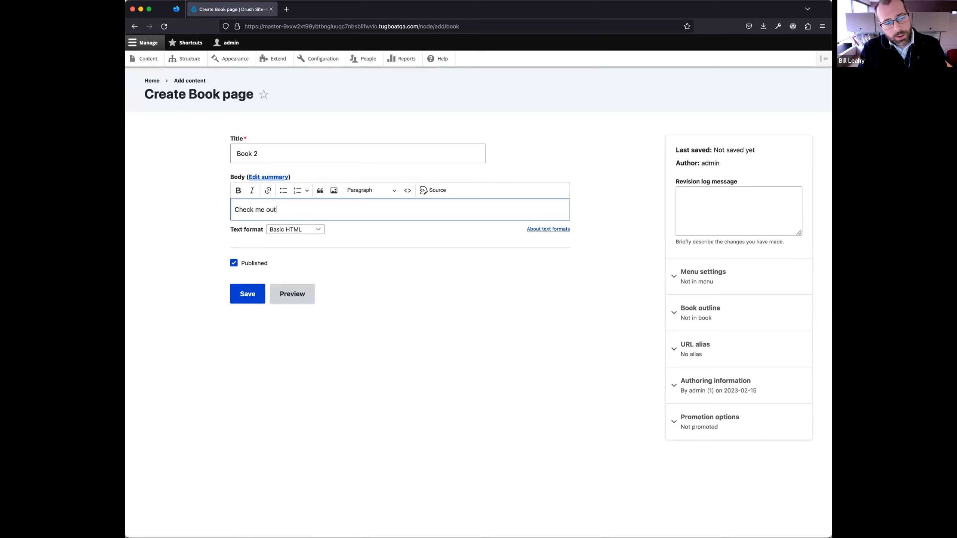
type(", I'm book number two!")
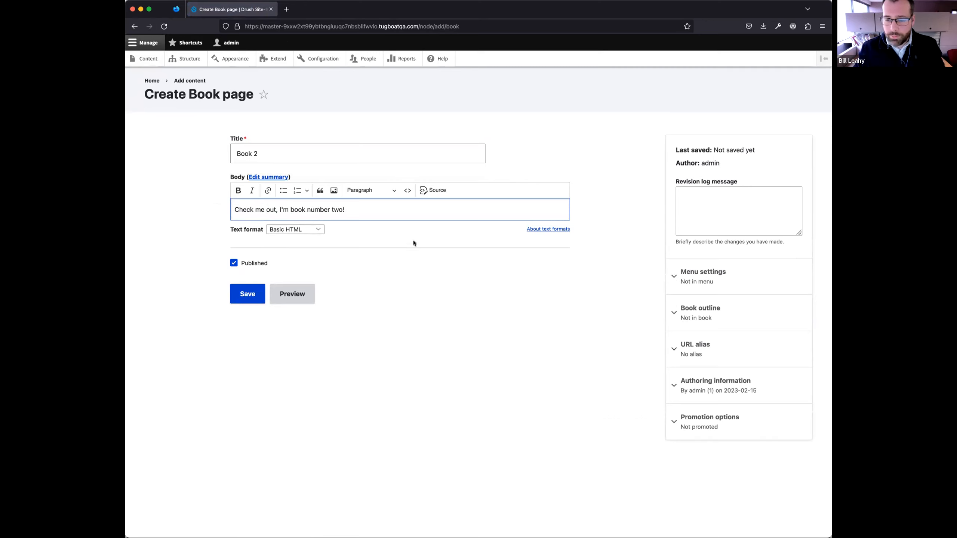
- Set the page's book outline to create a new book, and save the page
left_click(747, 321)
left_click(741, 360)
left_click(730, 365)
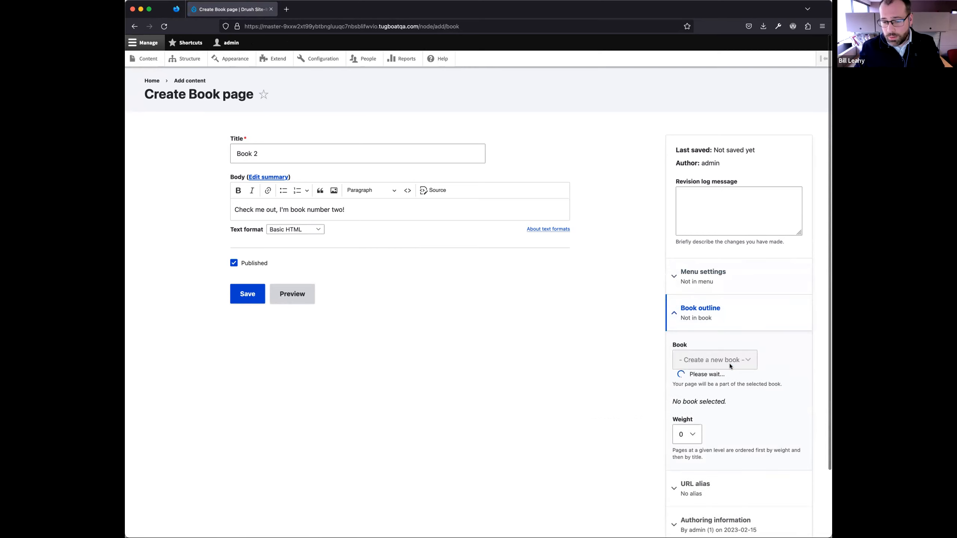
left_click(247, 295)
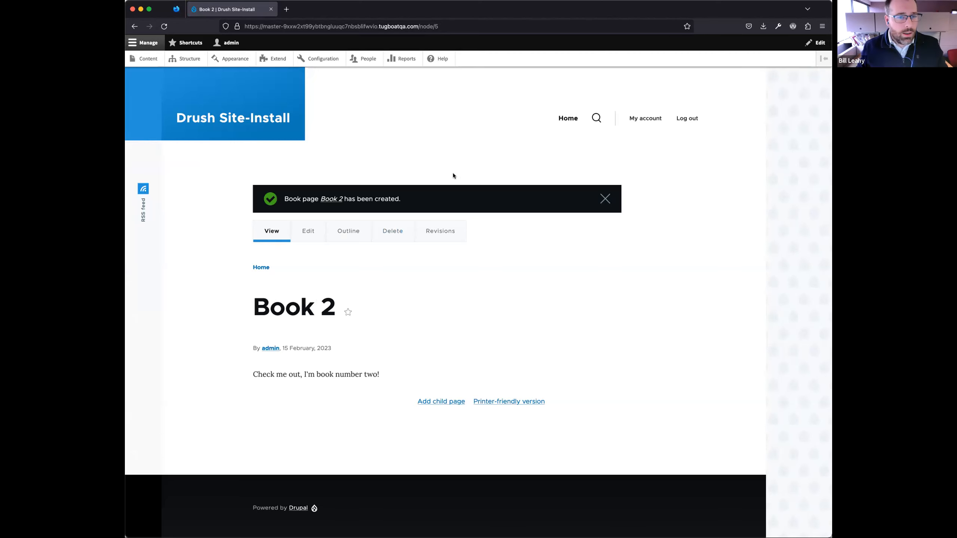
- Open the outline of Book 2 and follow it to the site's book hierarchy listing
left_click(349, 234)
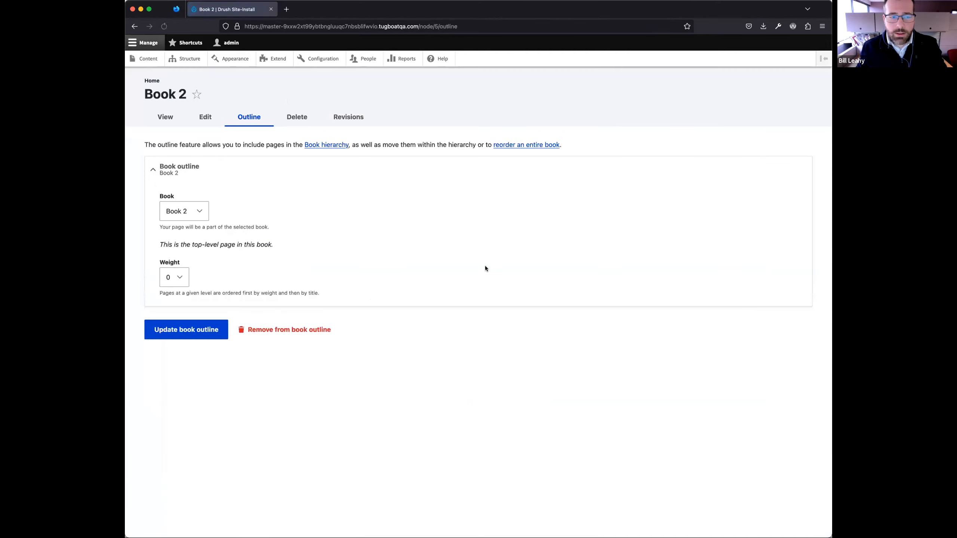
left_click(324, 147)
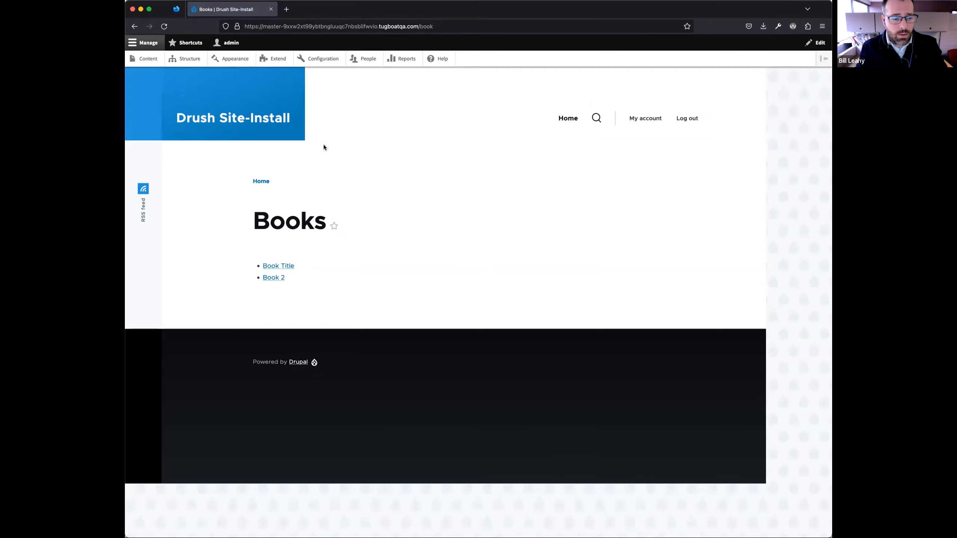